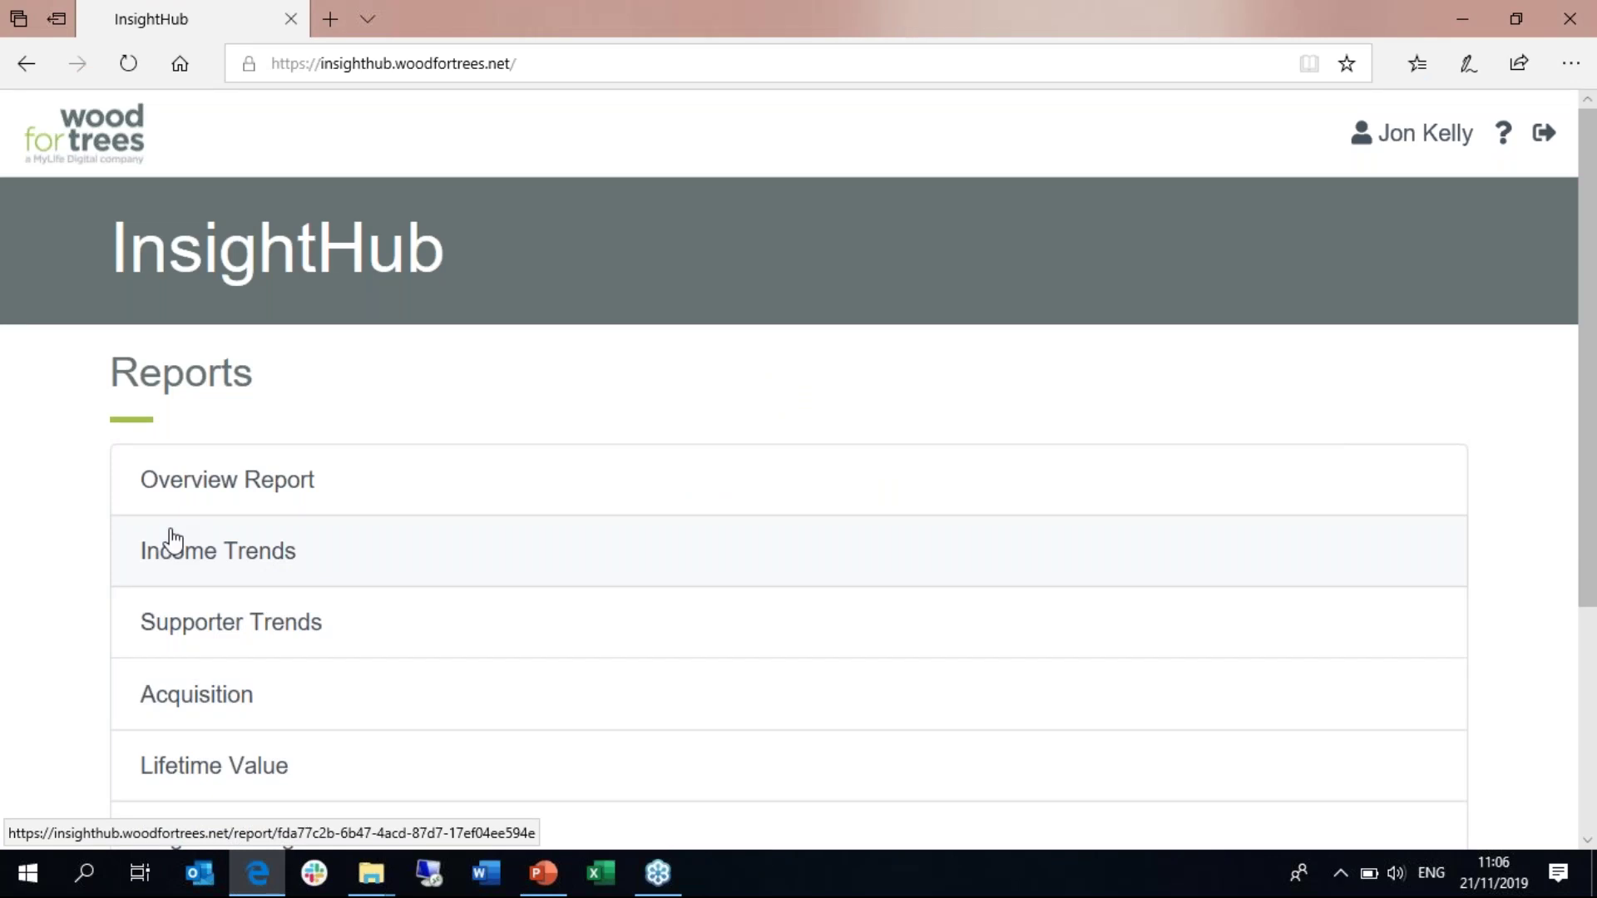
Step: Open the Income Trends report and inspect October in the running total monthly income chart
scroll(1589, 421, down, 3)
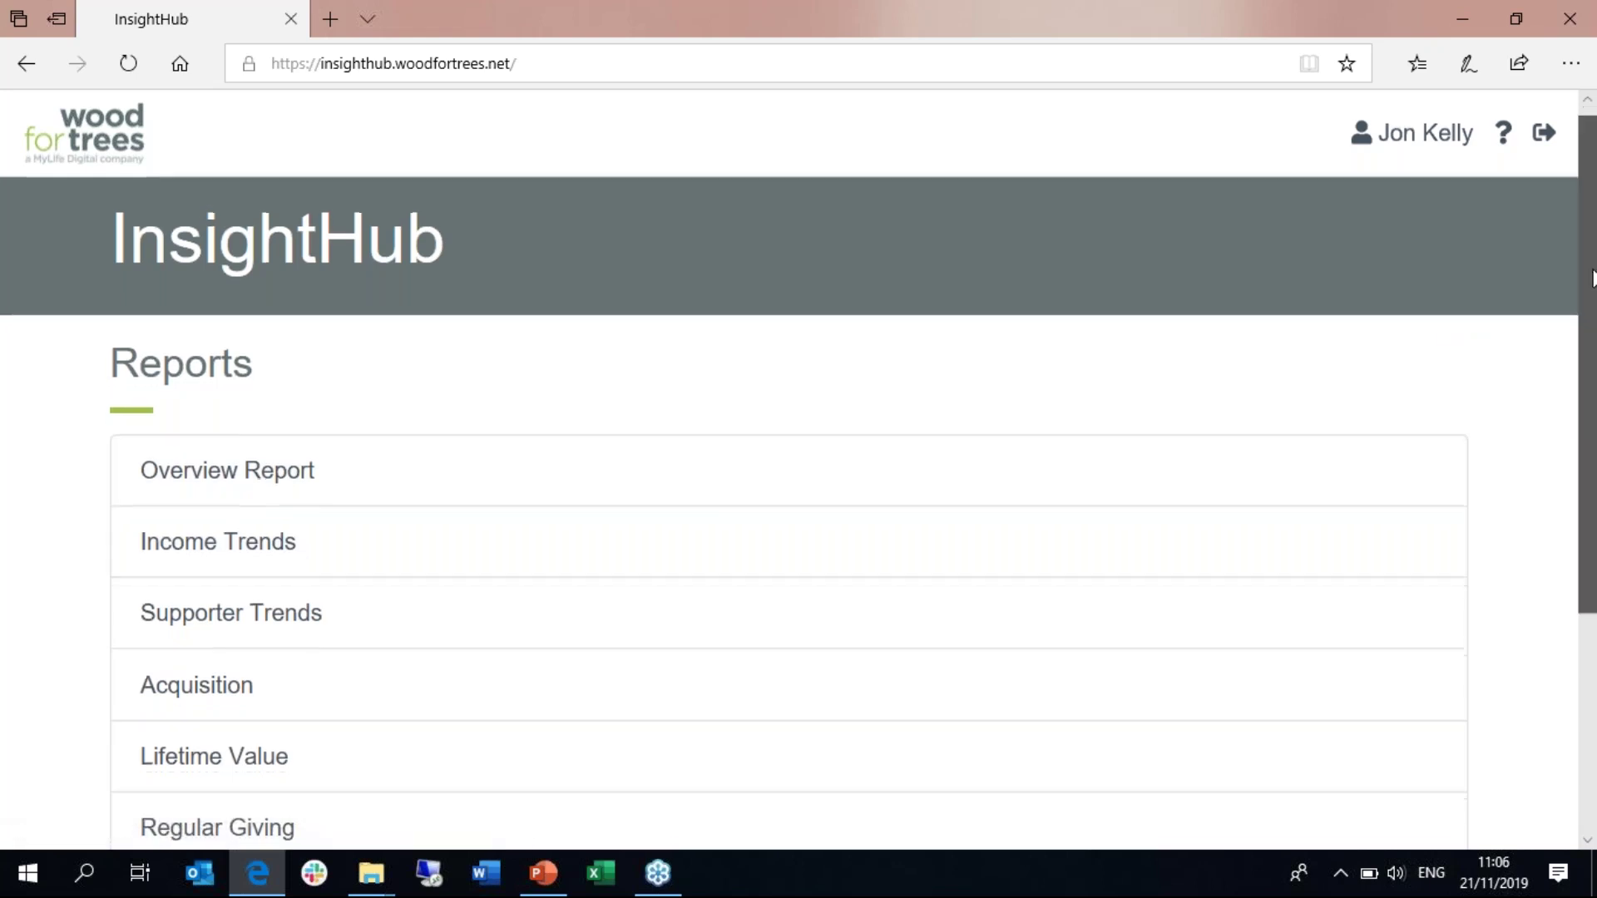
scroll(1590, 466, up, 3)
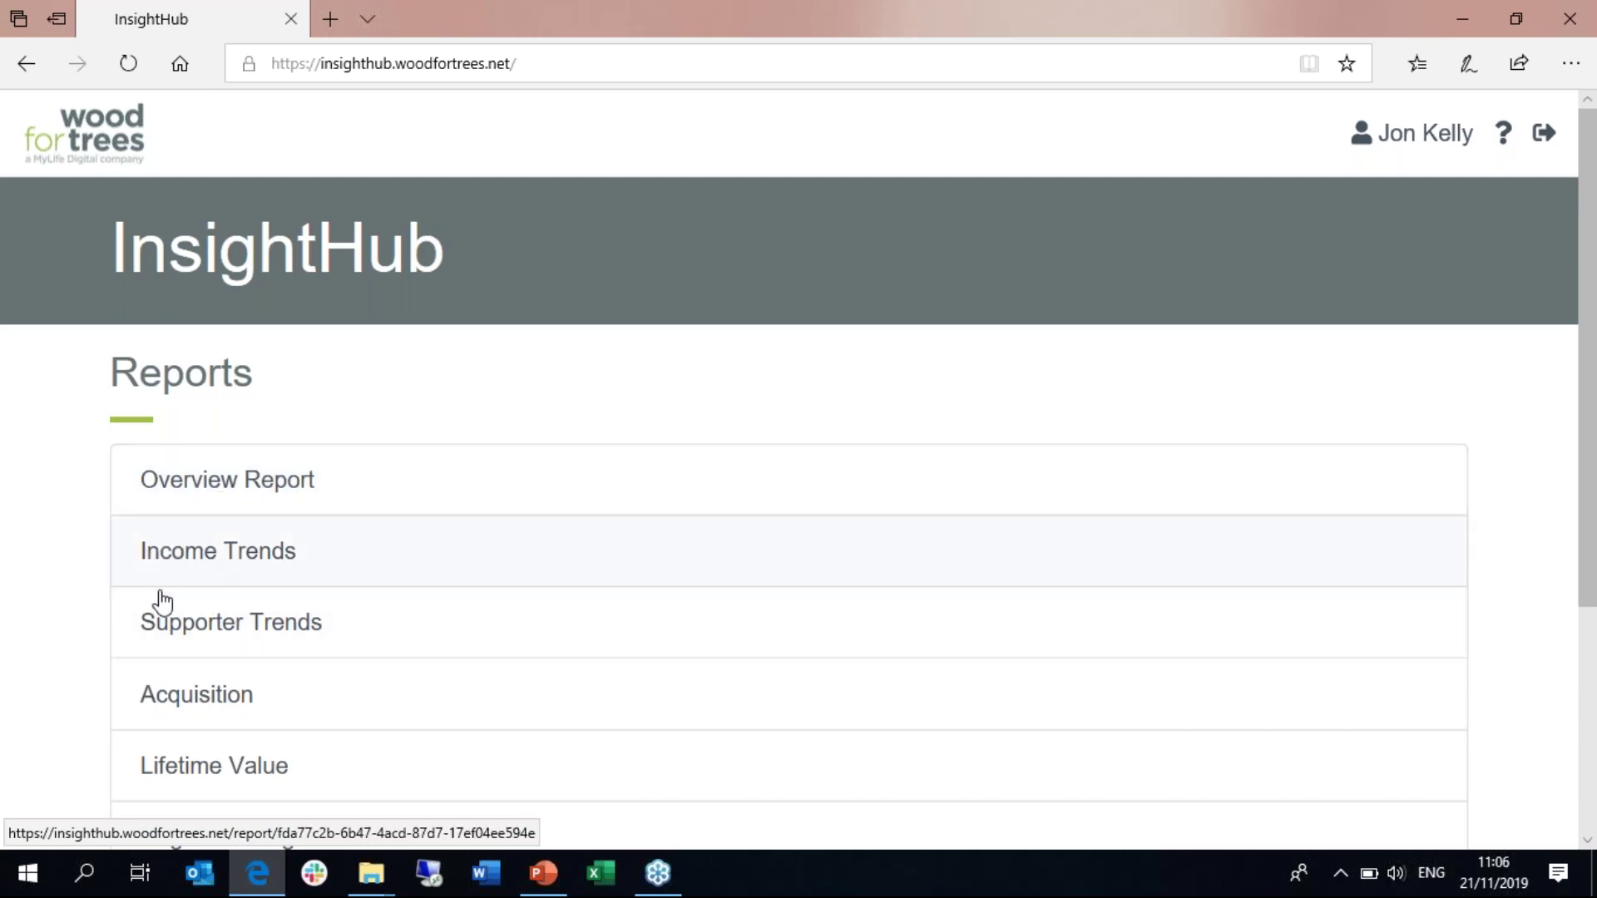
click(199, 567)
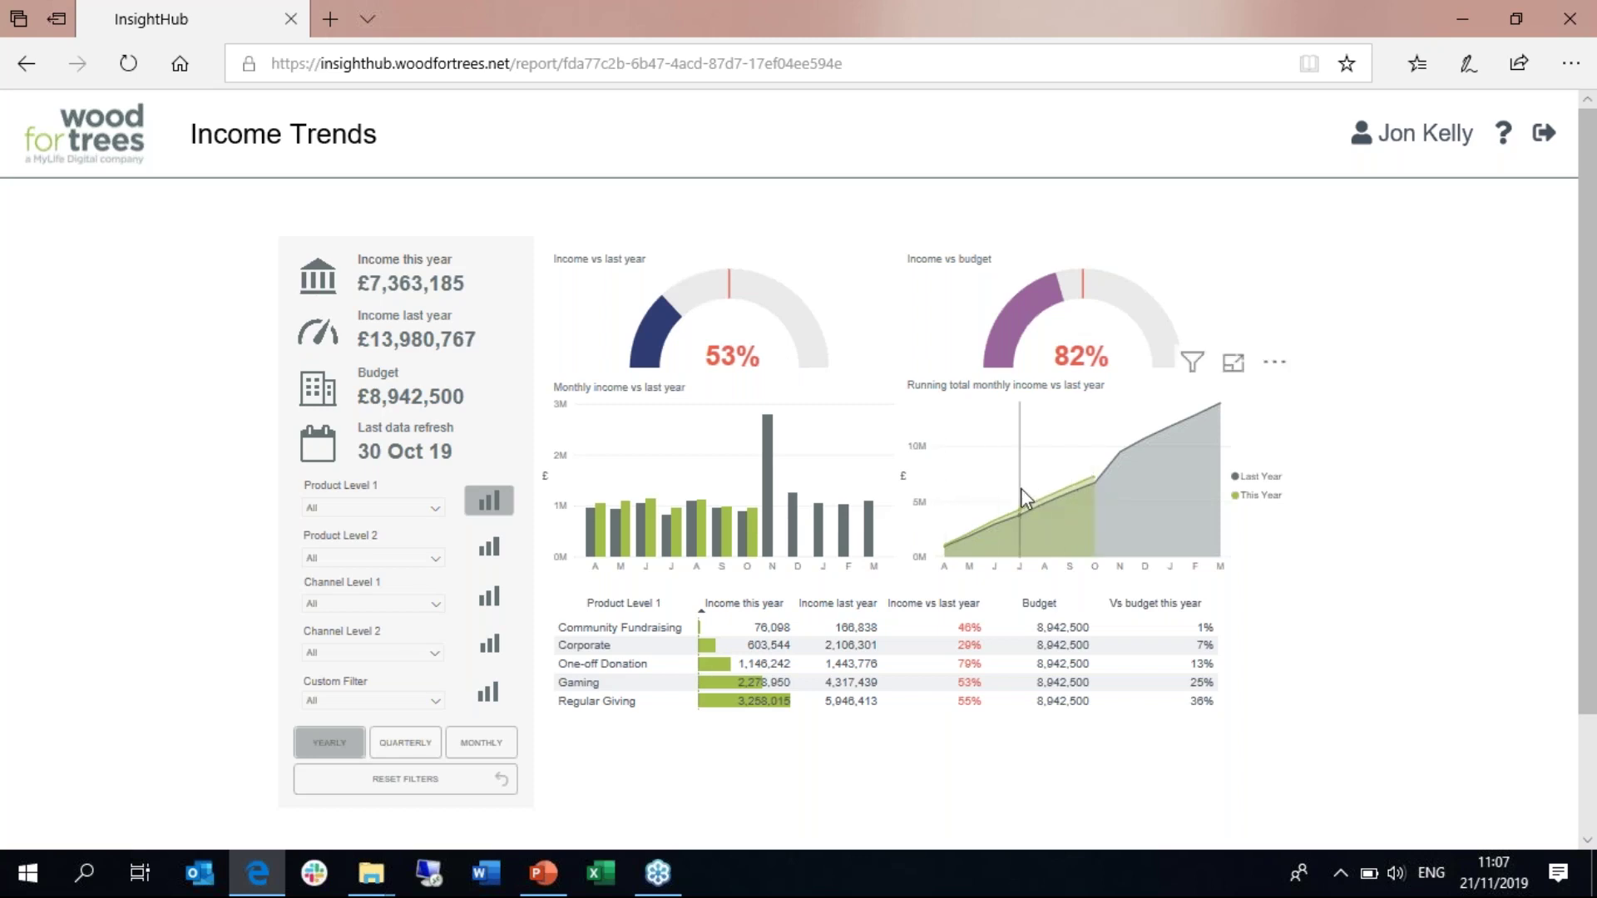
mouse_move(1021, 487)
mouse_move(1091, 482)
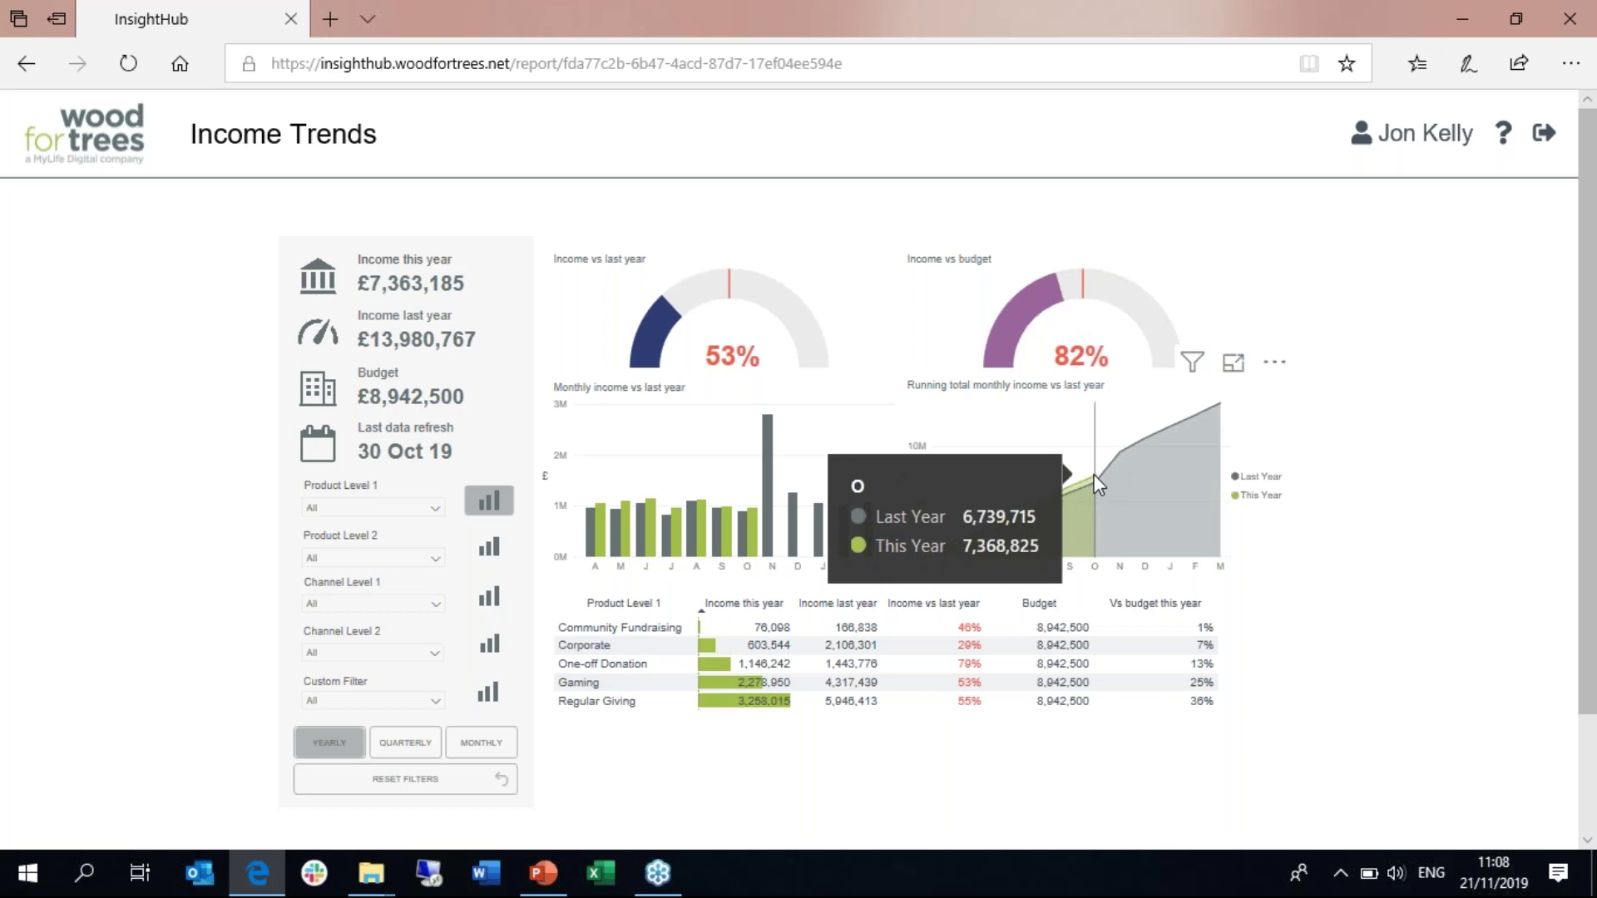
mouse_move(1135, 427)
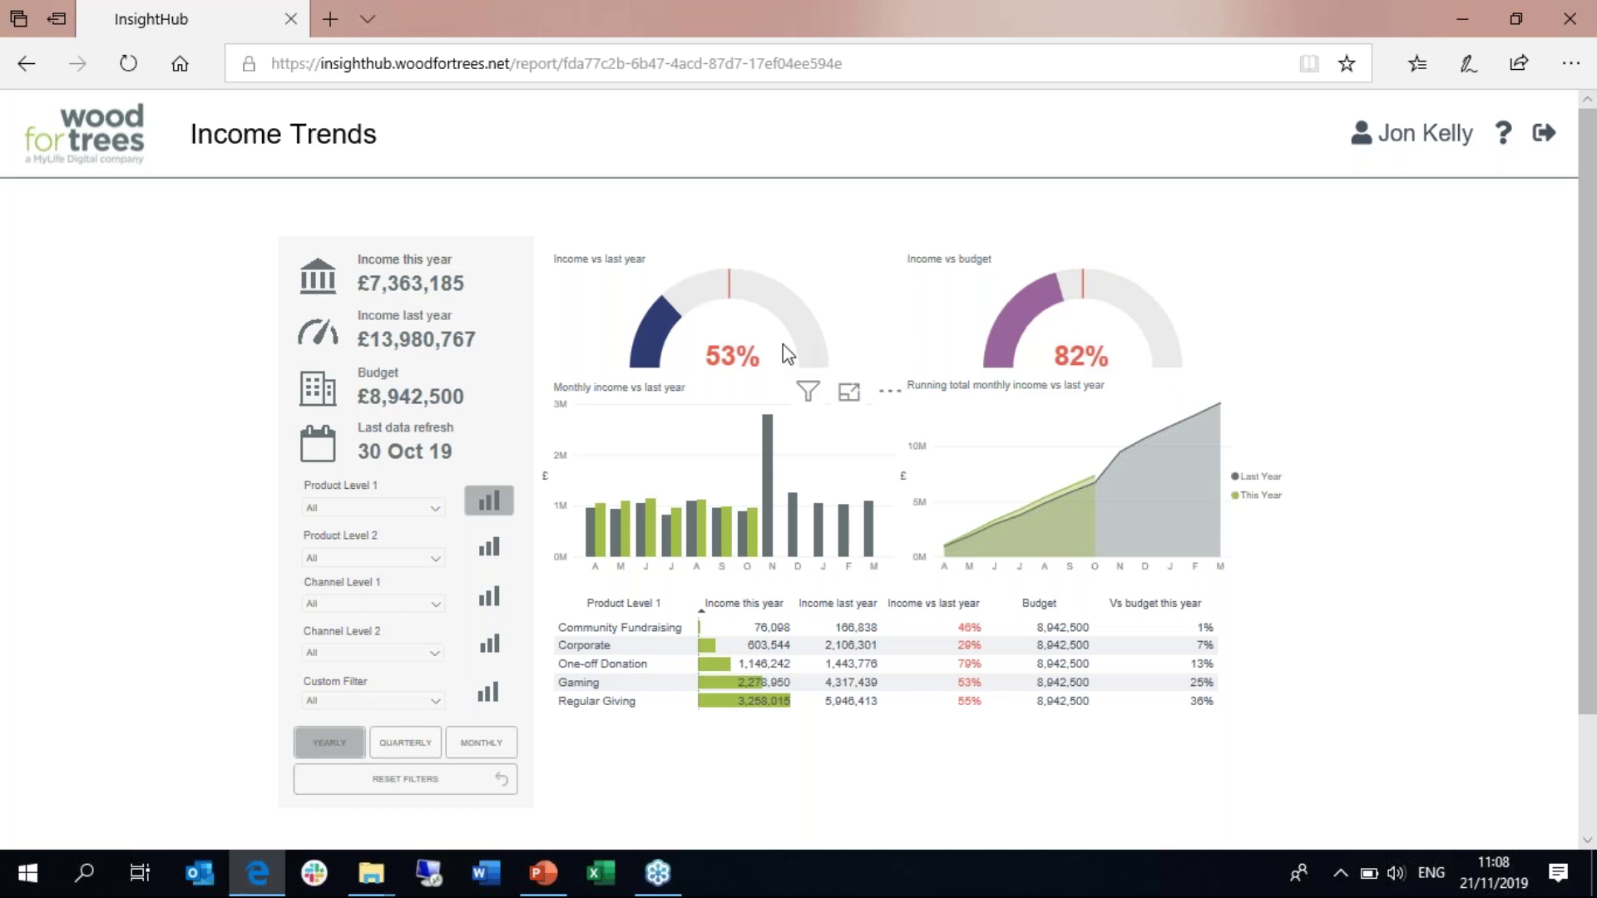
Step: Switch the income report to quarterly figures and inspect Month 1 in the running total chart
key(alt+Tab)
click(405, 742)
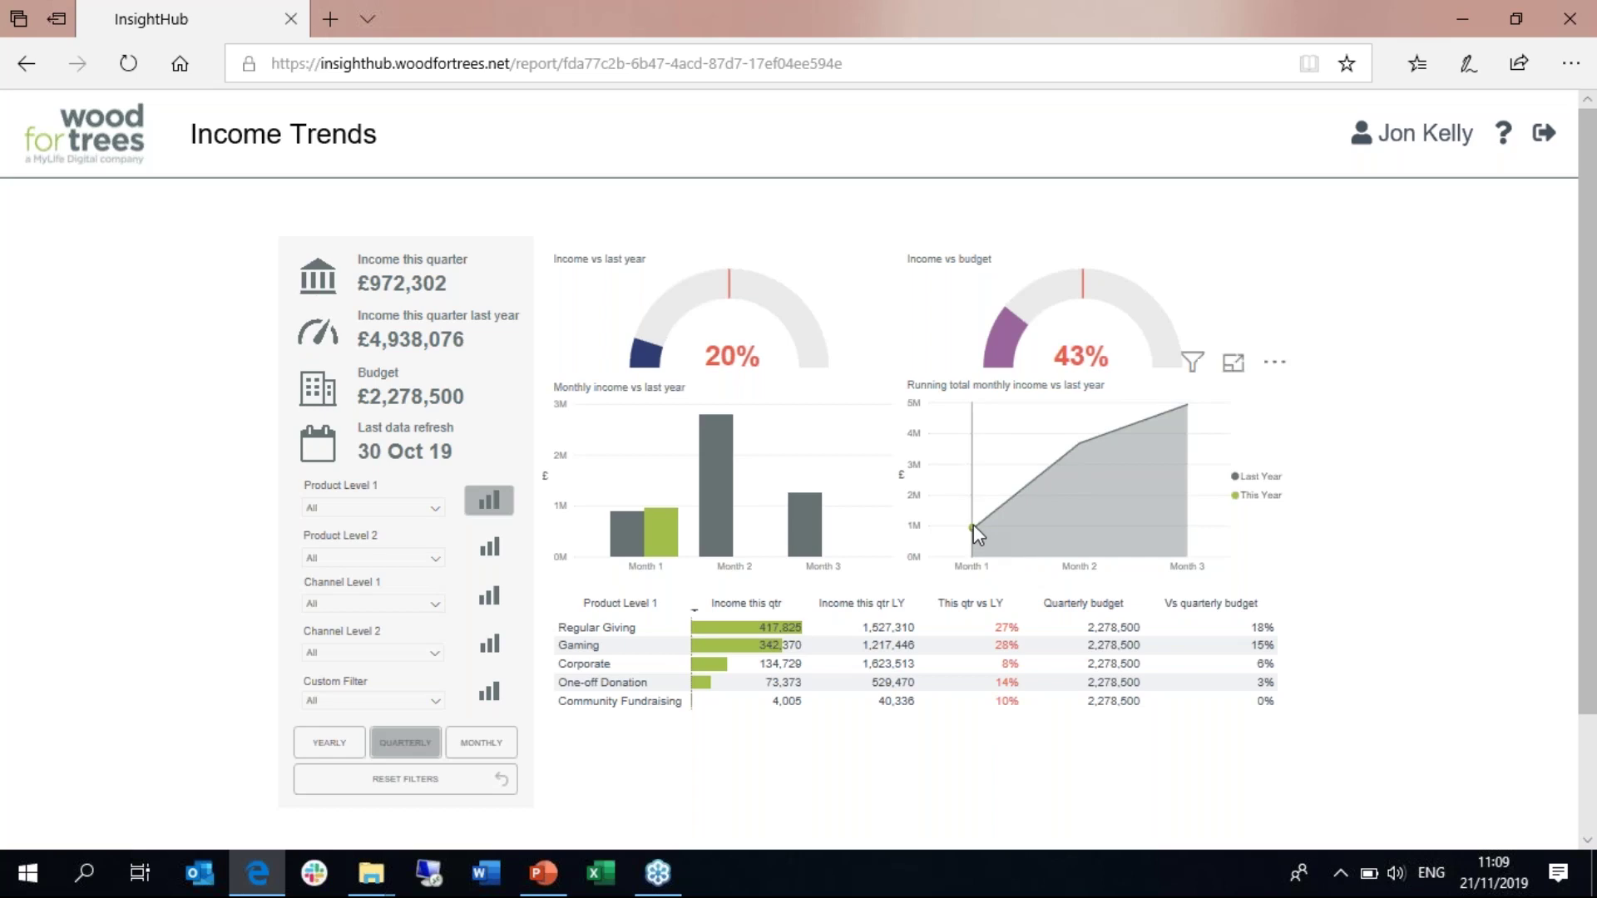
mouse_move(973, 524)
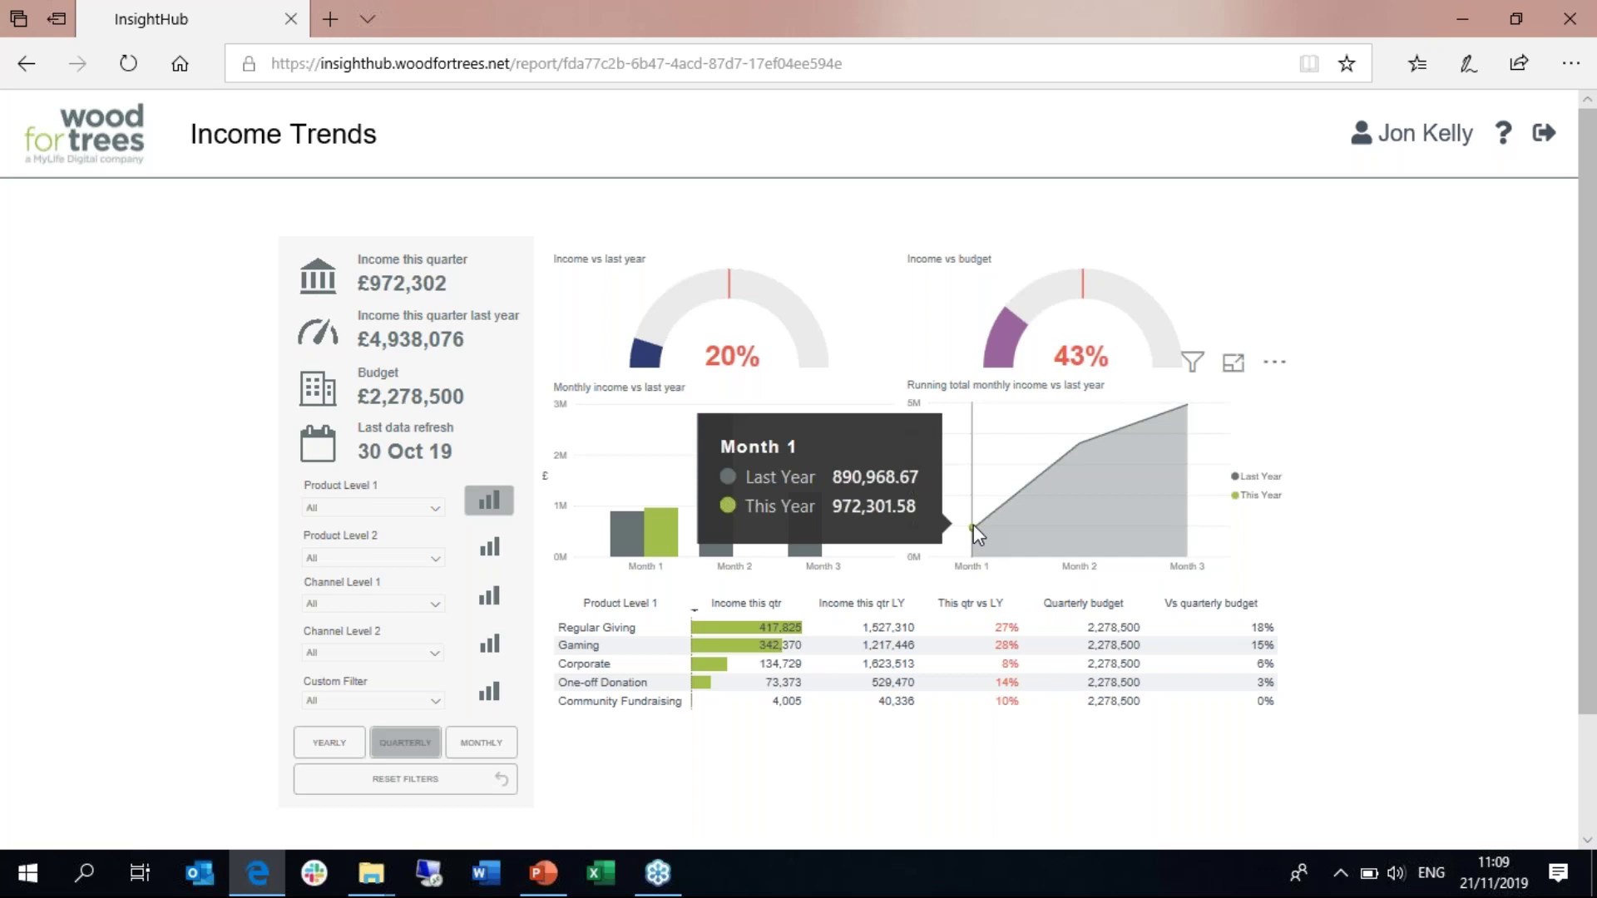
Step: Switch the income report to monthly figures and filter Product Level 1 to Regular Giving
click(480, 745)
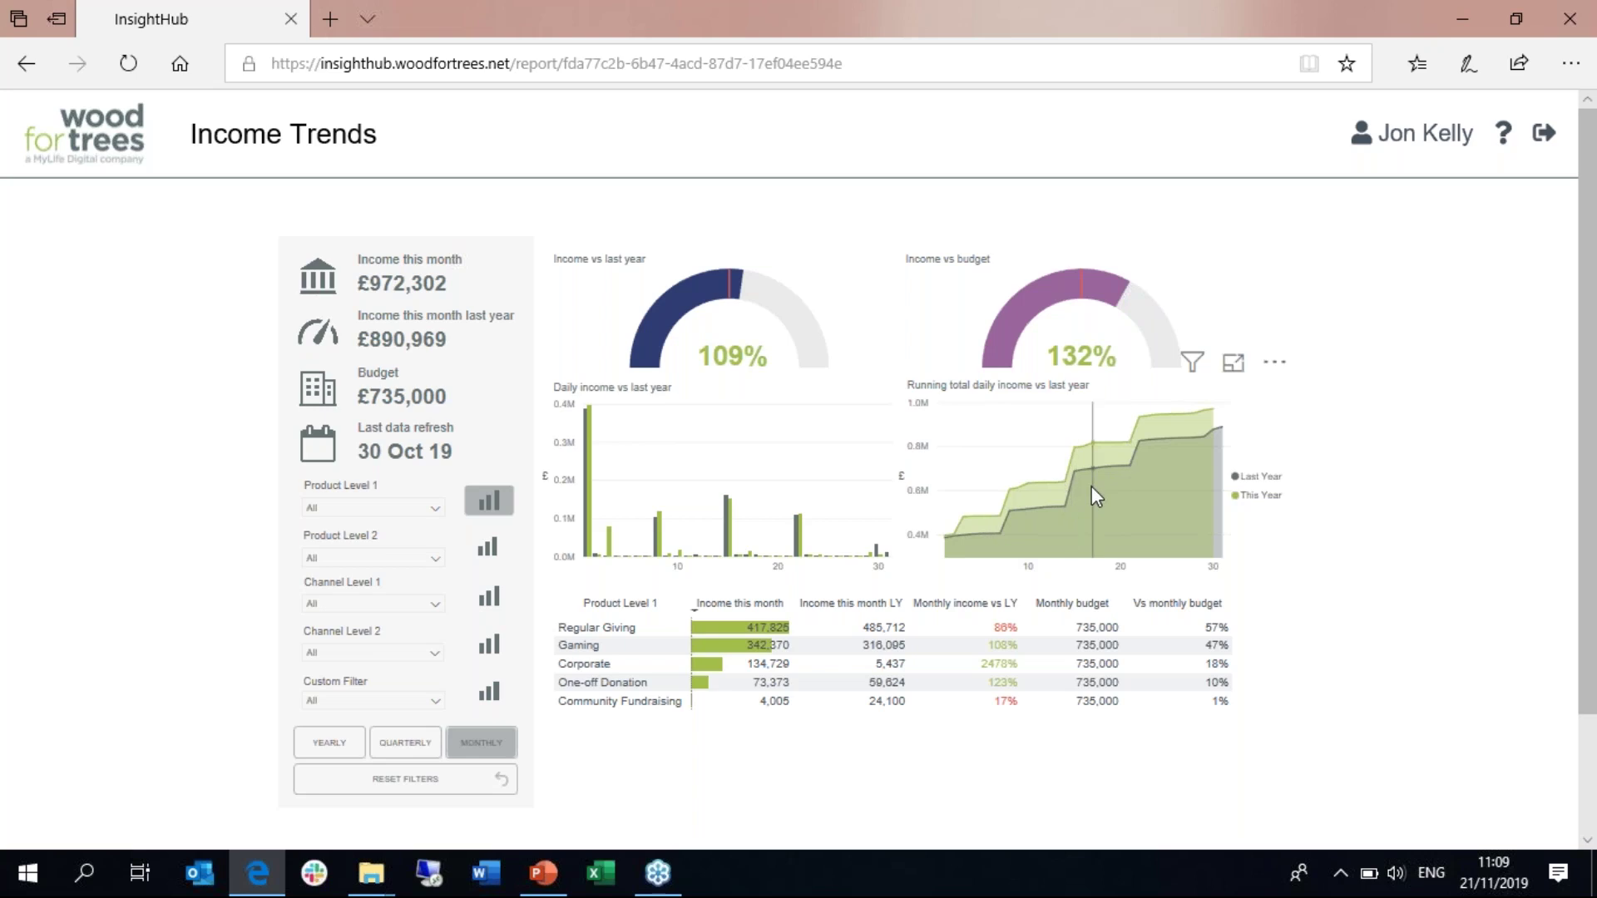
mouse_move(1092, 487)
click(366, 509)
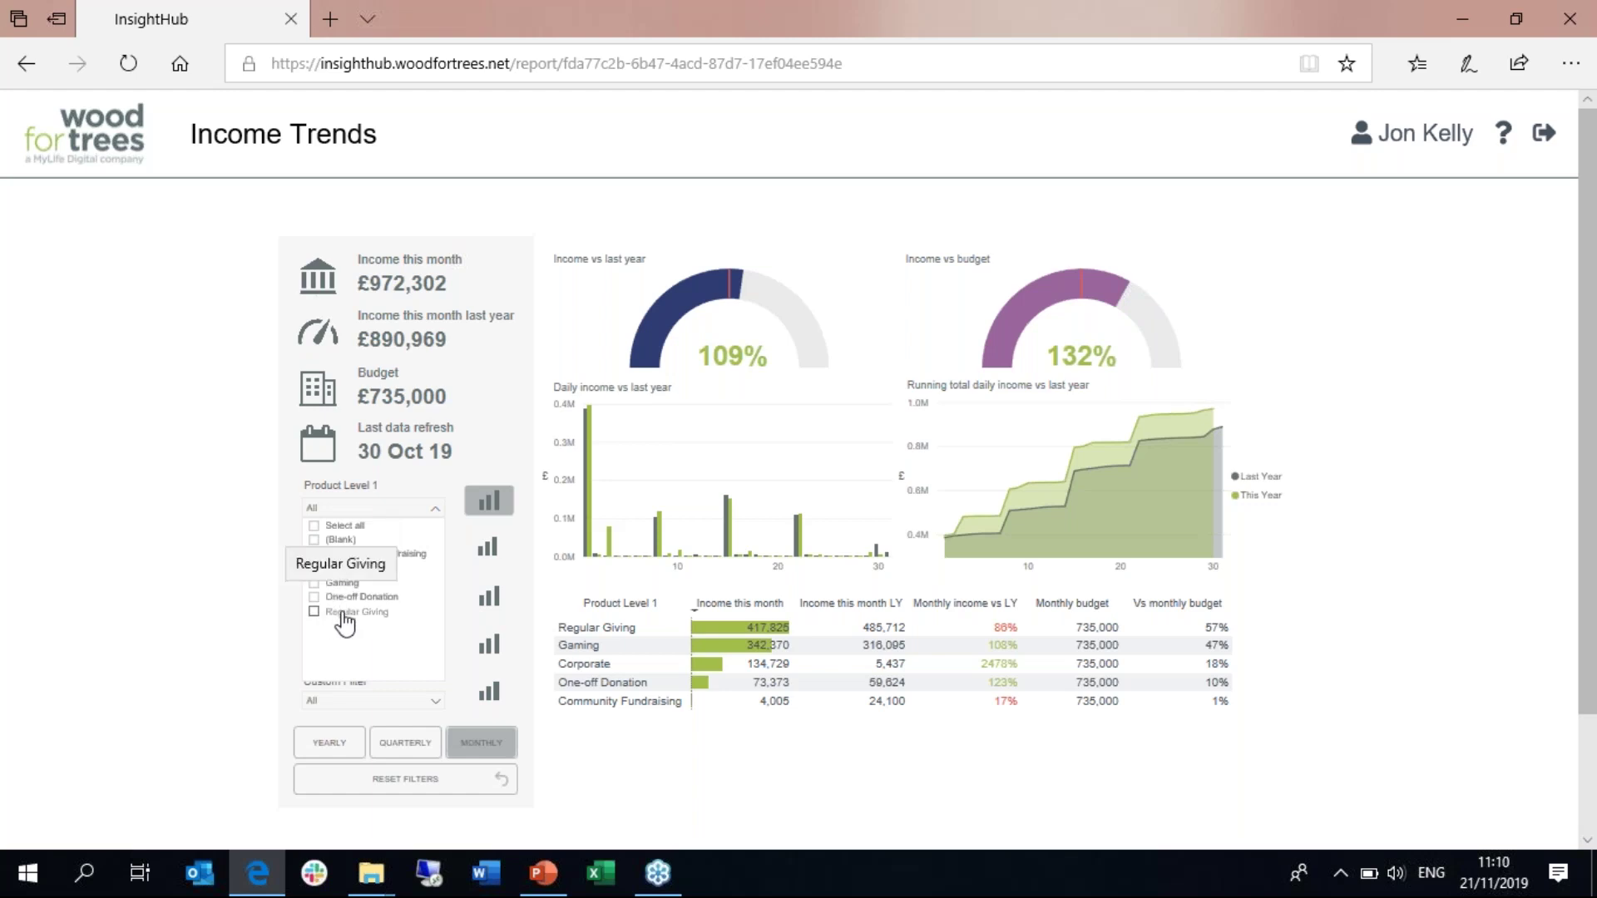
click(343, 613)
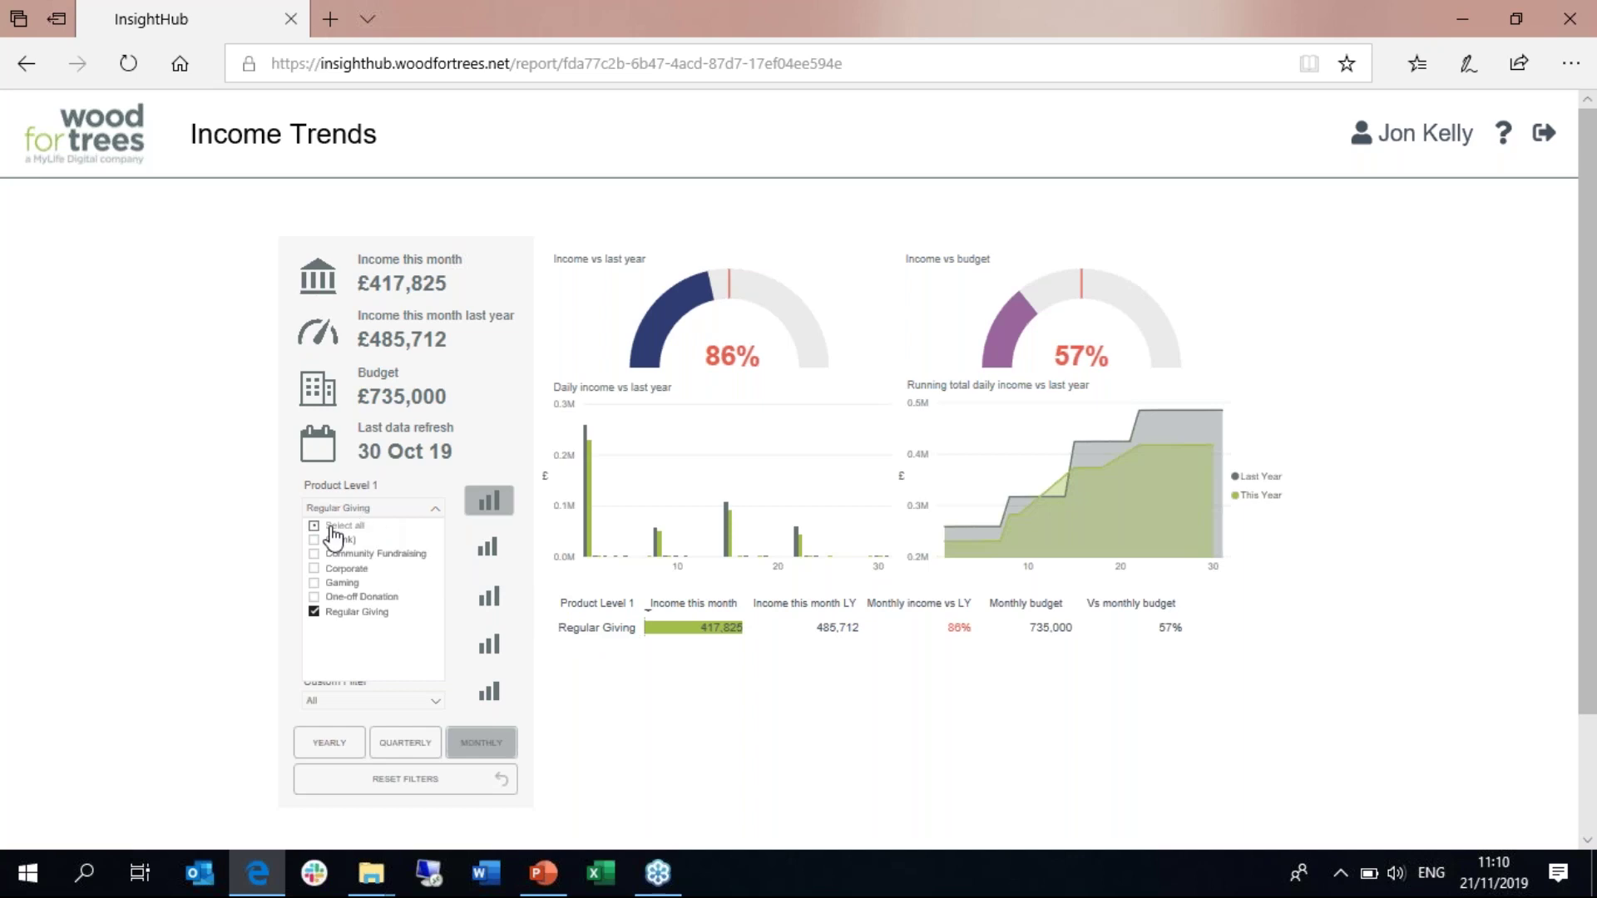
Step: Reselect all Product Level 1 categories and compare the Regular Giving and Corporate monthly income against last year in the table
click(334, 529)
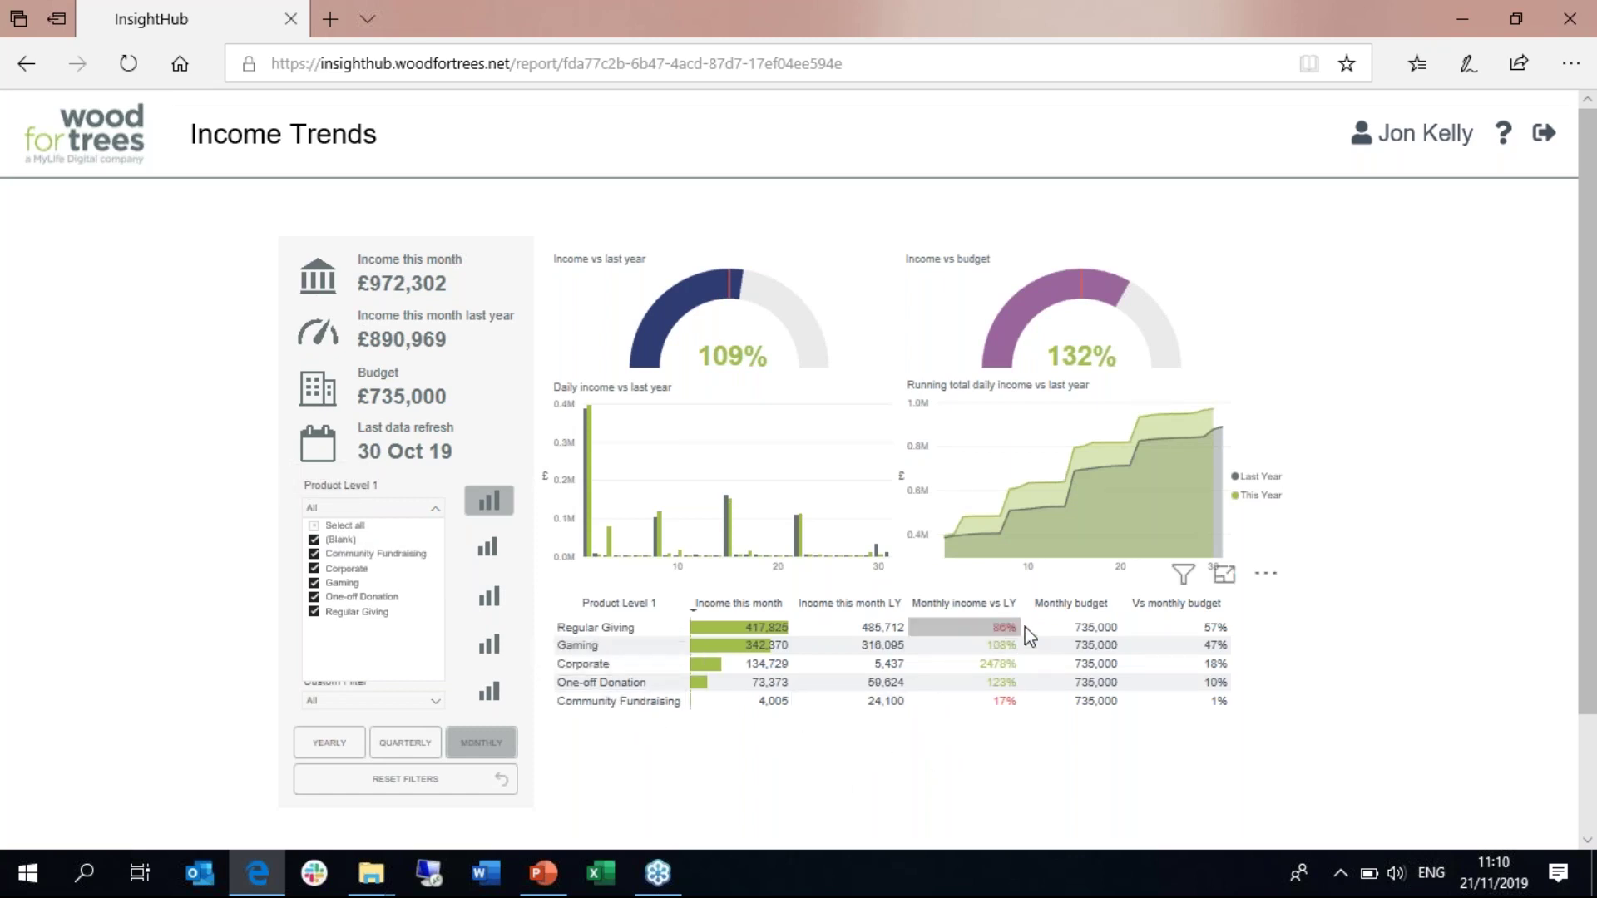
mouse_move(995, 628)
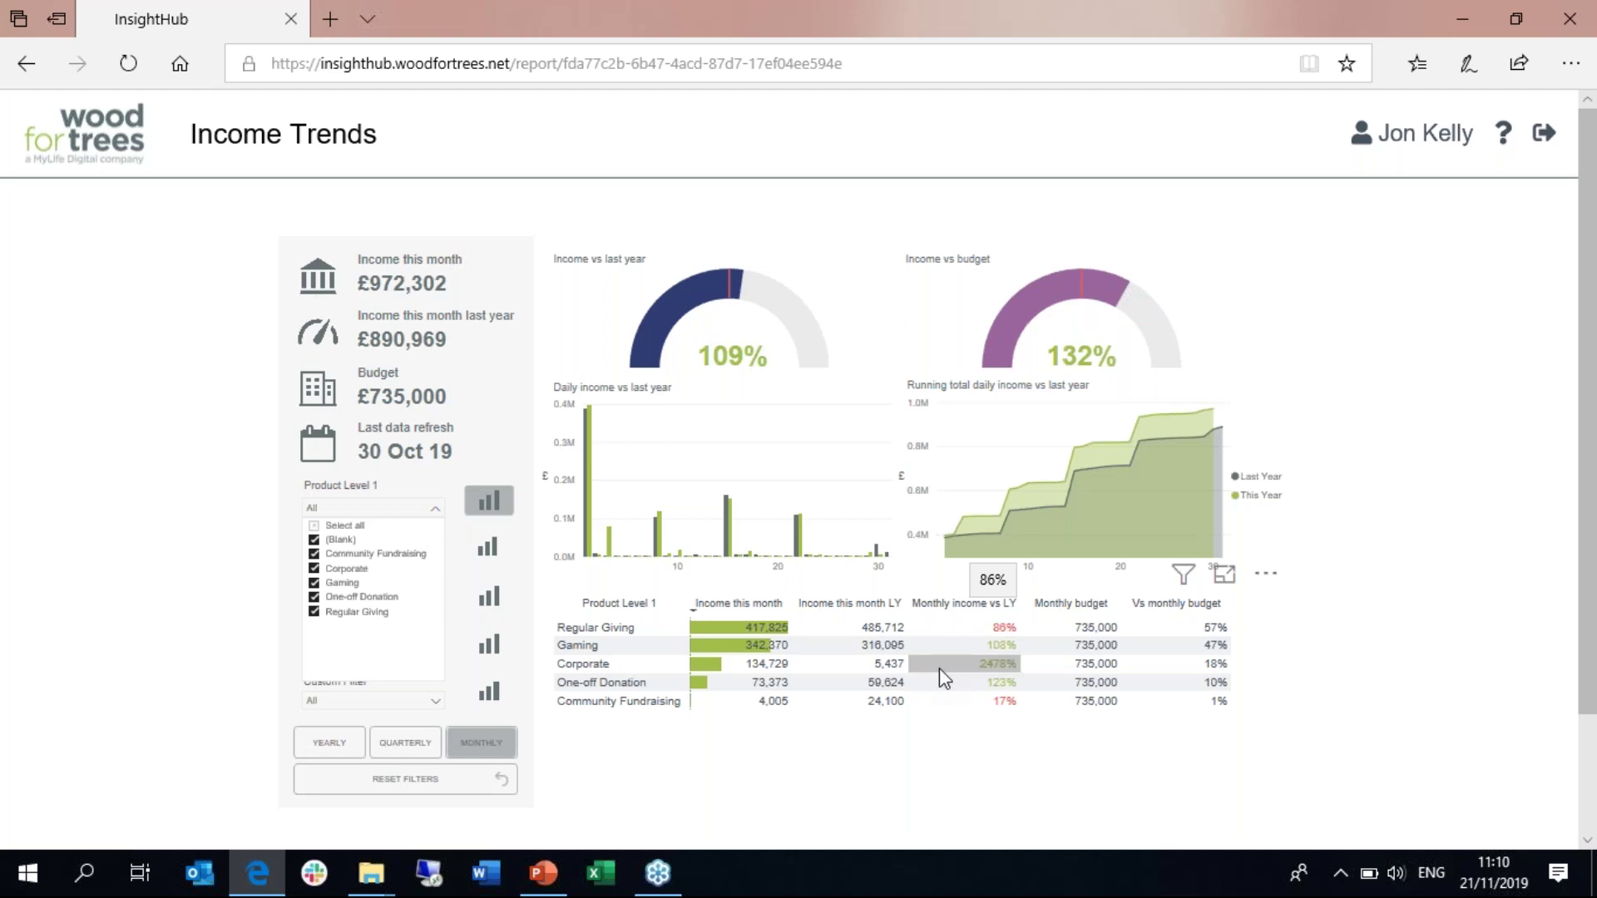
mouse_move(949, 669)
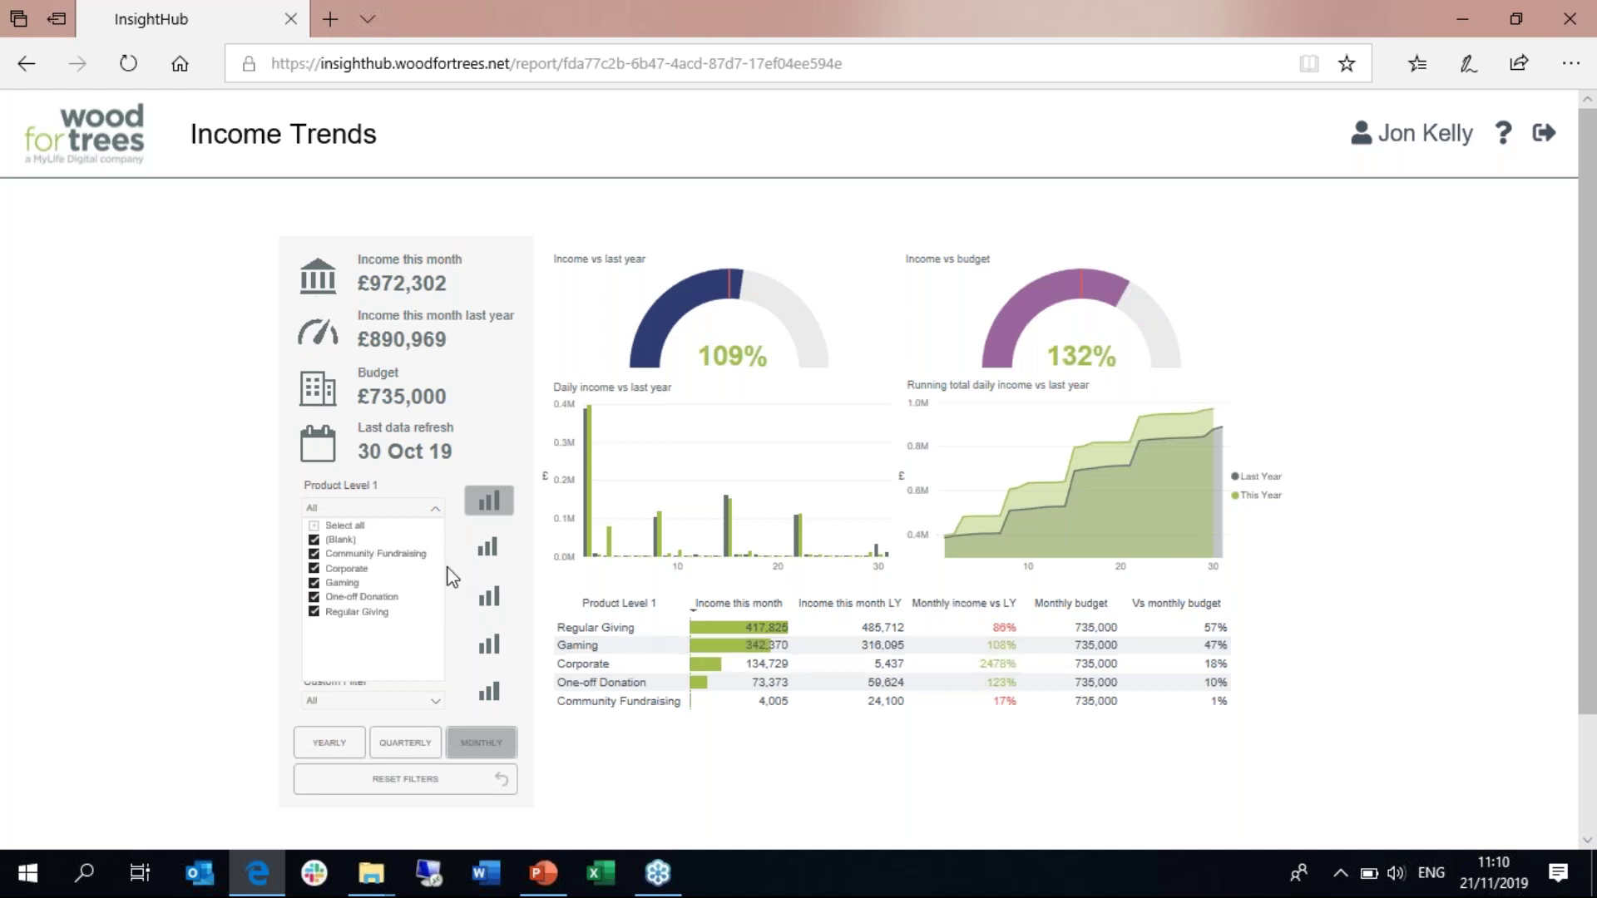
Step: Filter the monthly income figures to only the Corporate category of Product Level 1
click(327, 527)
click(338, 571)
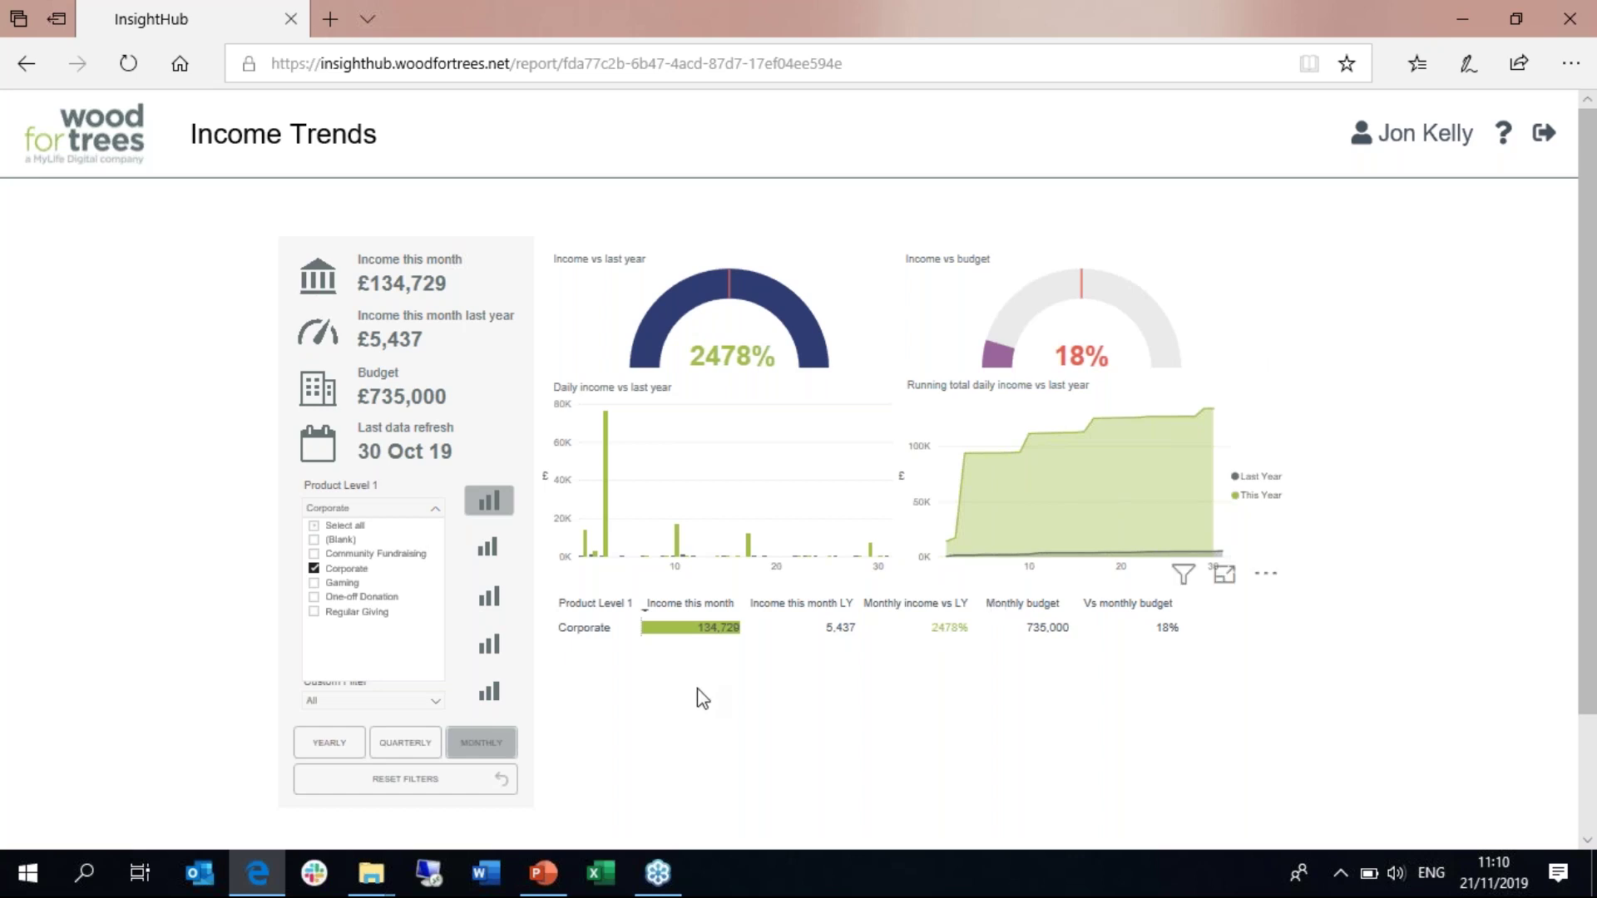
click(524, 643)
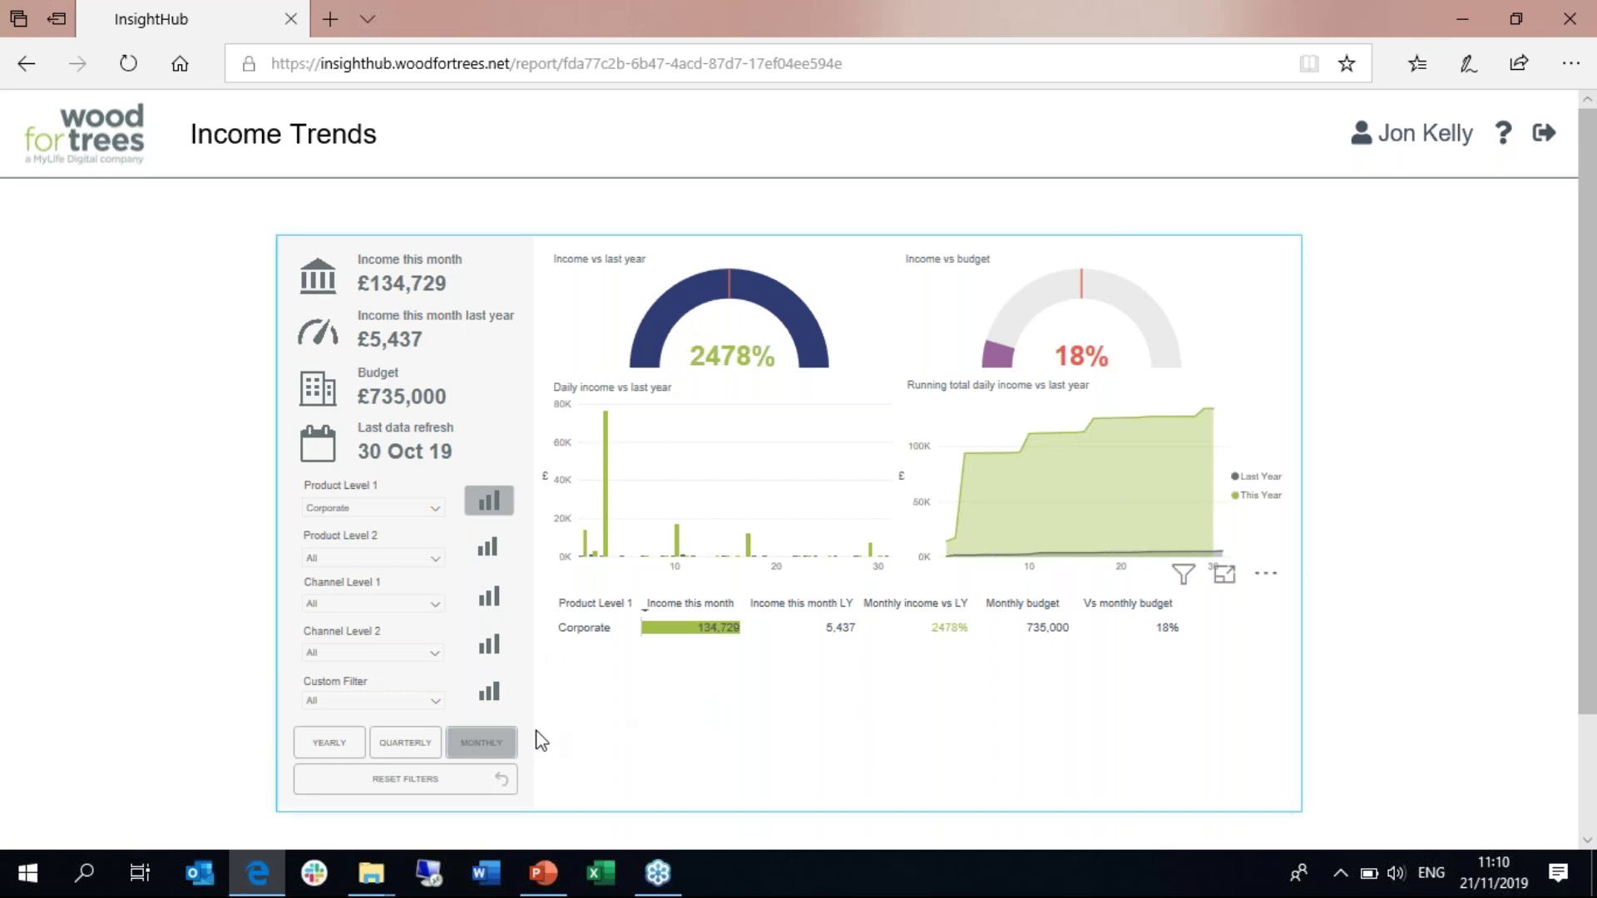
Step: Show yearly income for only the Corporate category of Product Level 1 and inspect October in the running total chart
click(330, 749)
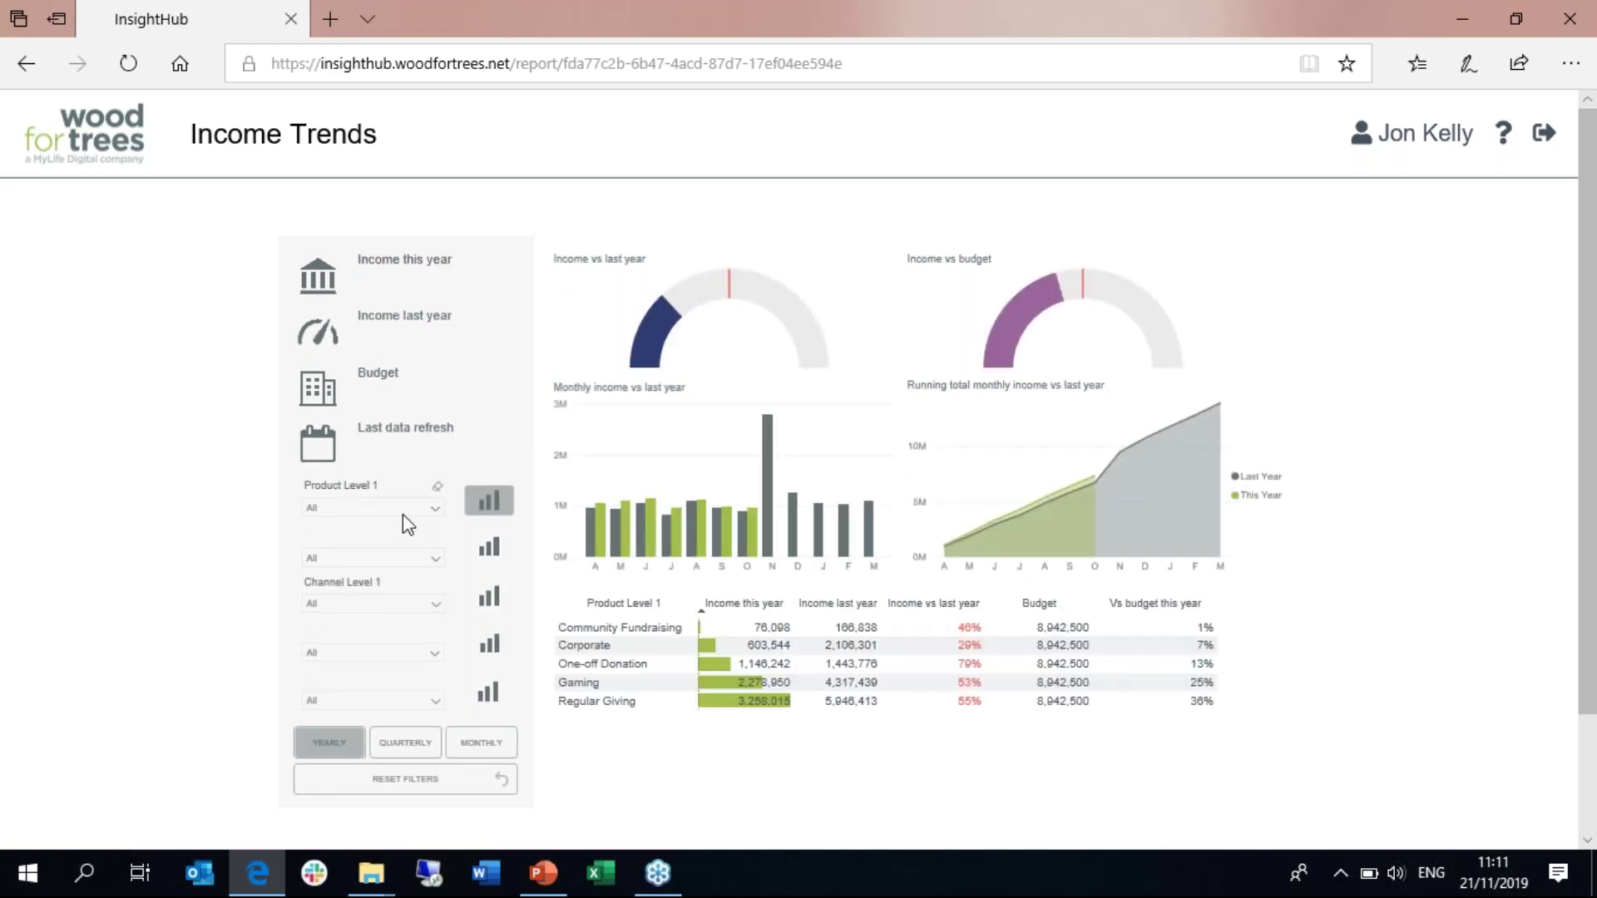
click(357, 510)
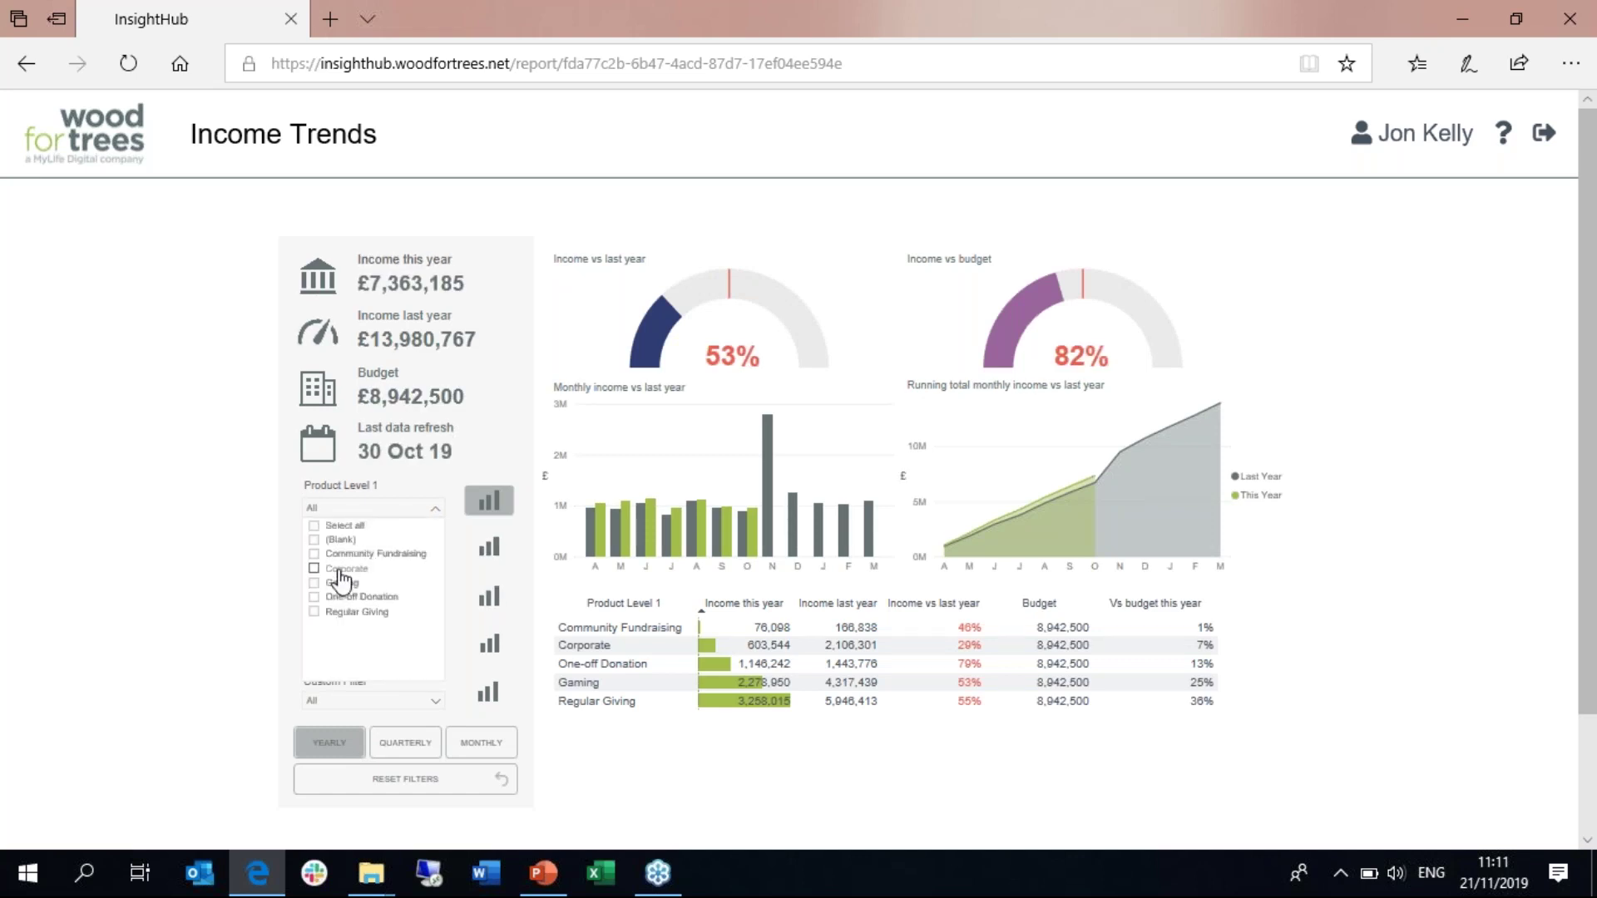
click(339, 574)
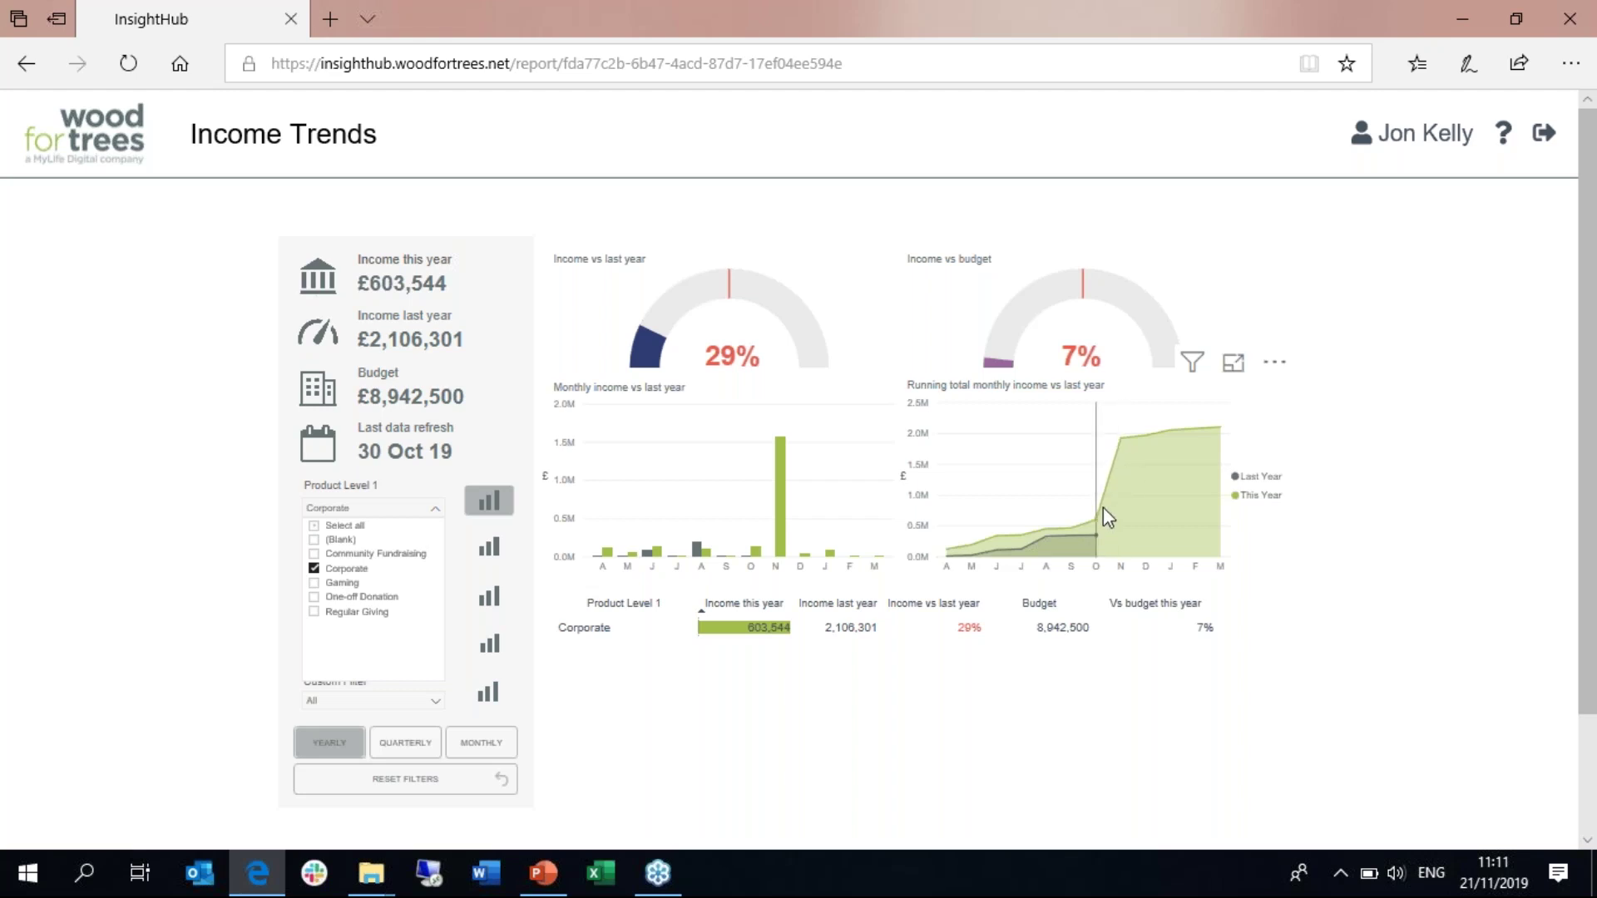
mouse_move(1103, 508)
Step: Reselect all Product Level 1 categories and break the yearly income table down by Channel Level 1
click(342, 527)
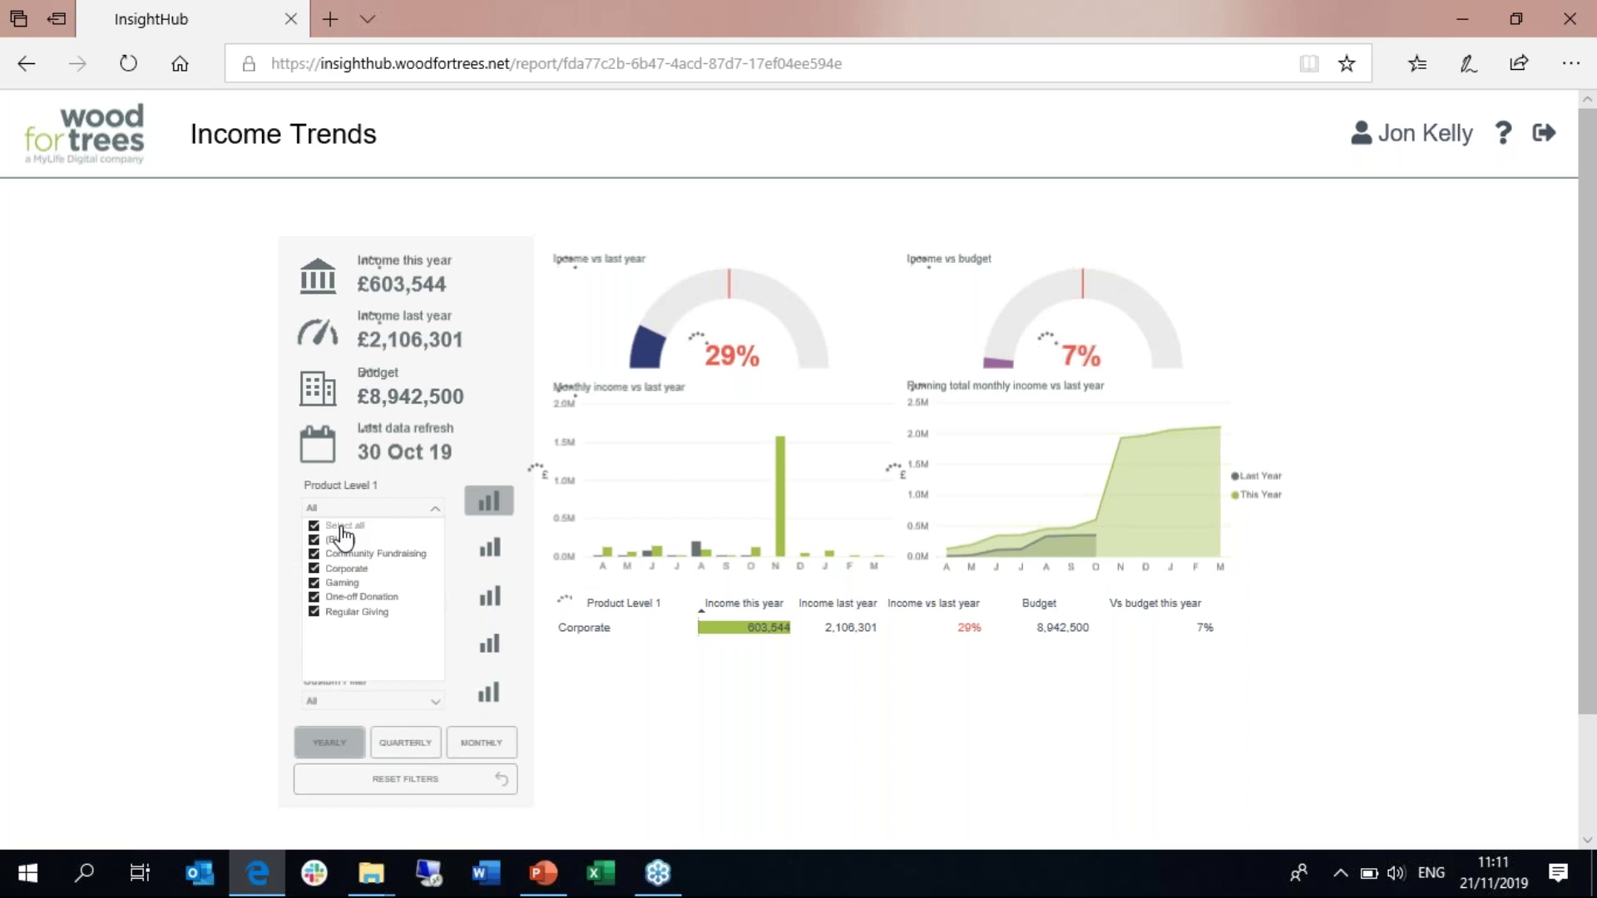
click(532, 563)
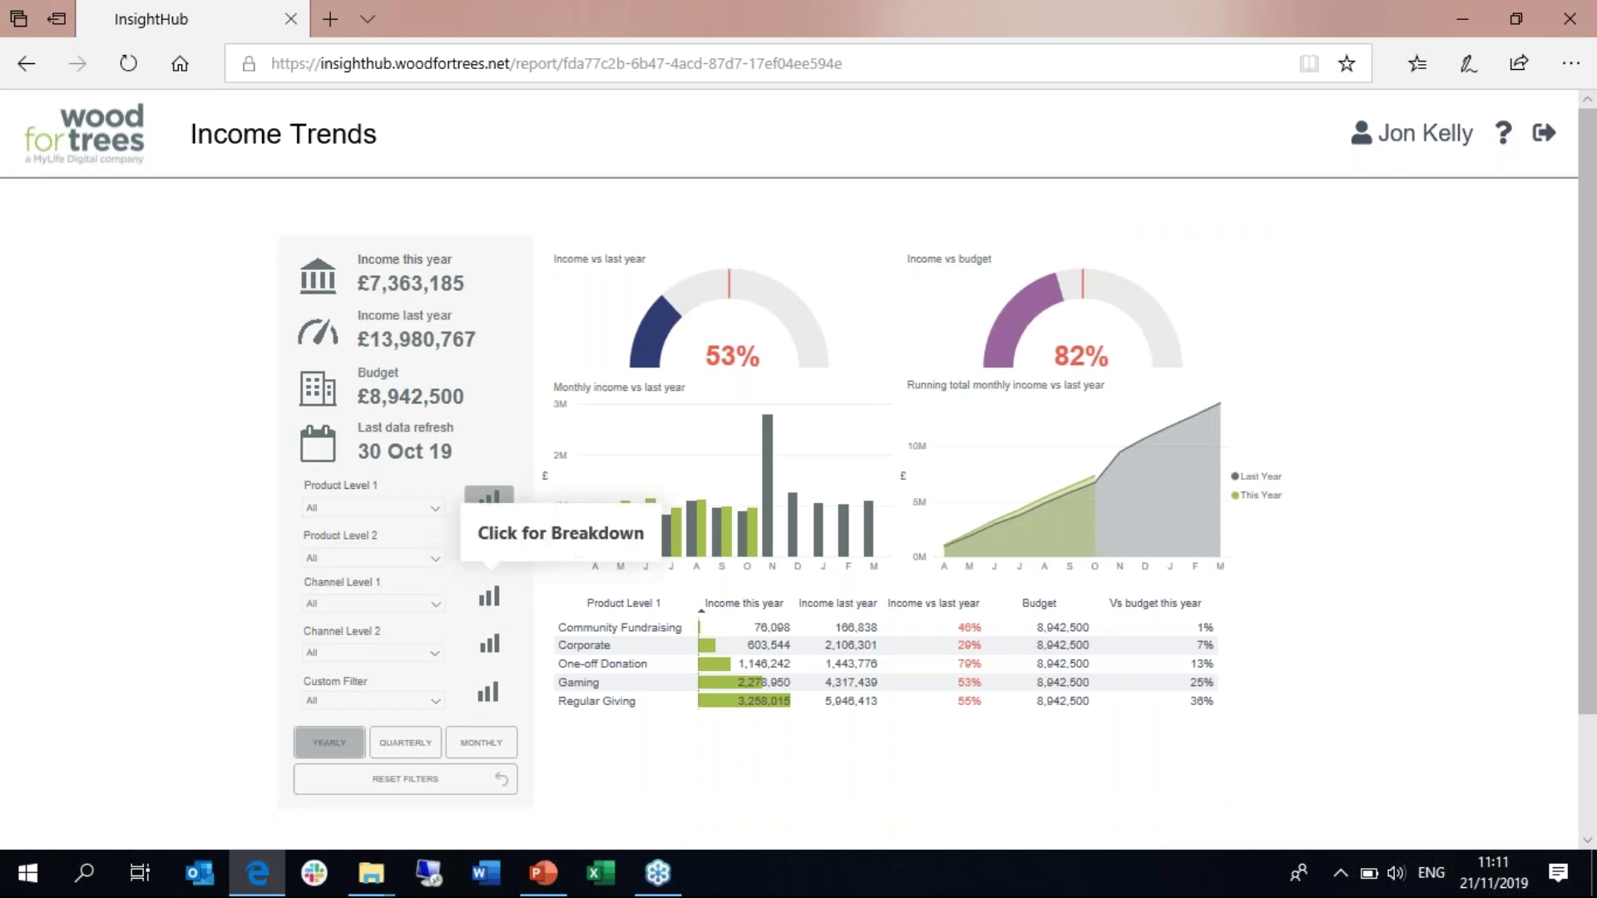
click(491, 610)
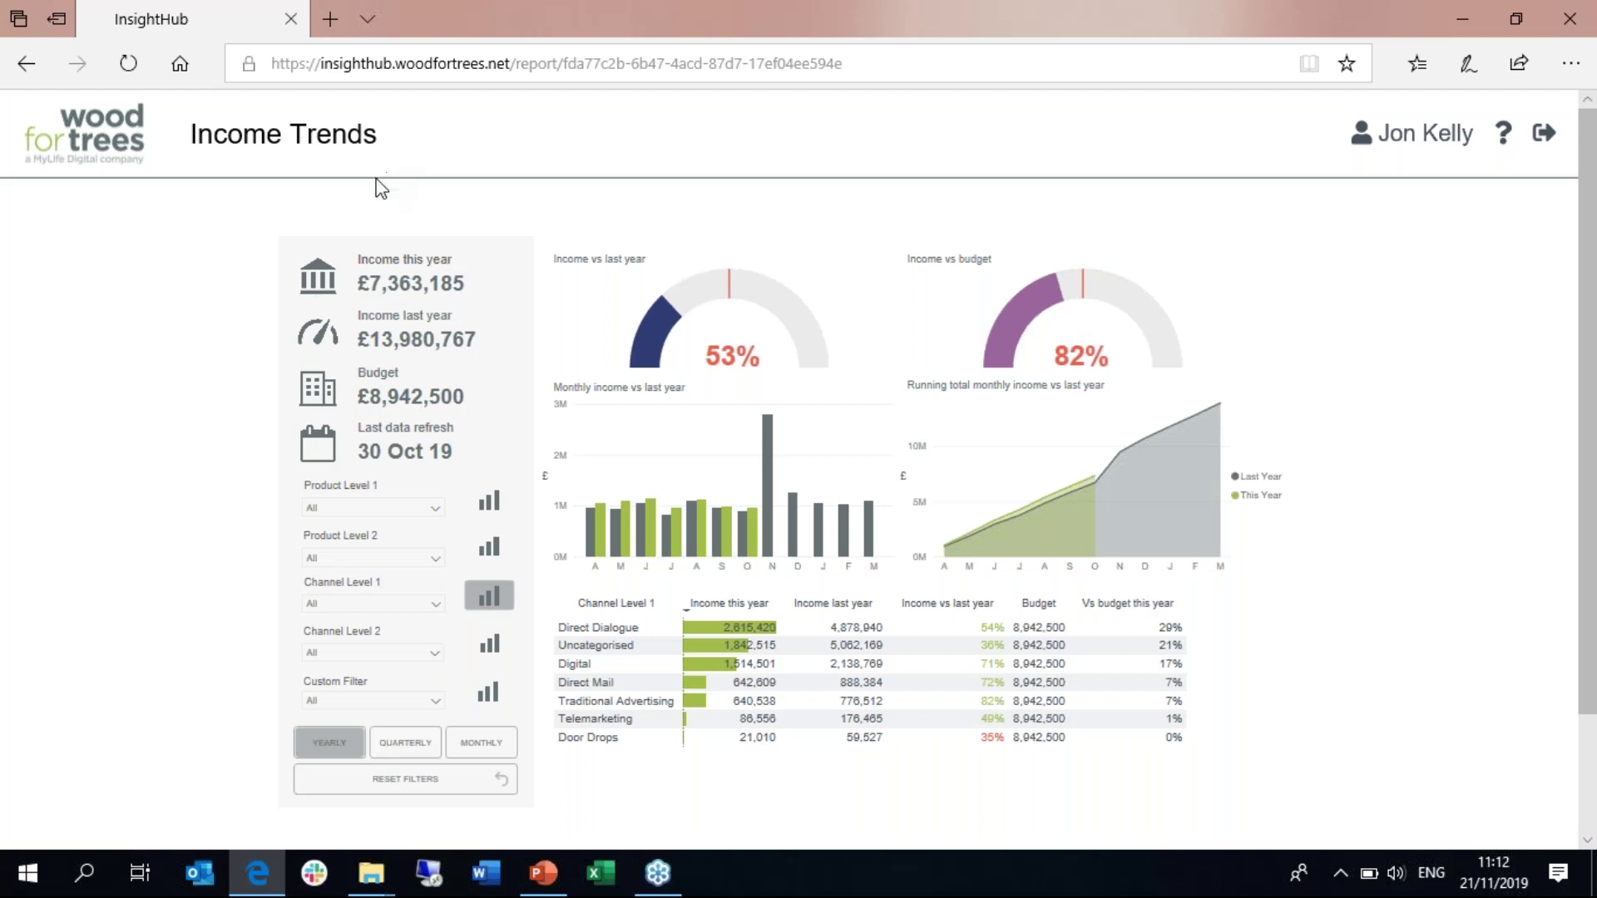
Step: Open the Supporter Trends report and examine lapsed, total new and active file size for 2014/15, 2016/17 and 2018/19 in the chart
click(113, 150)
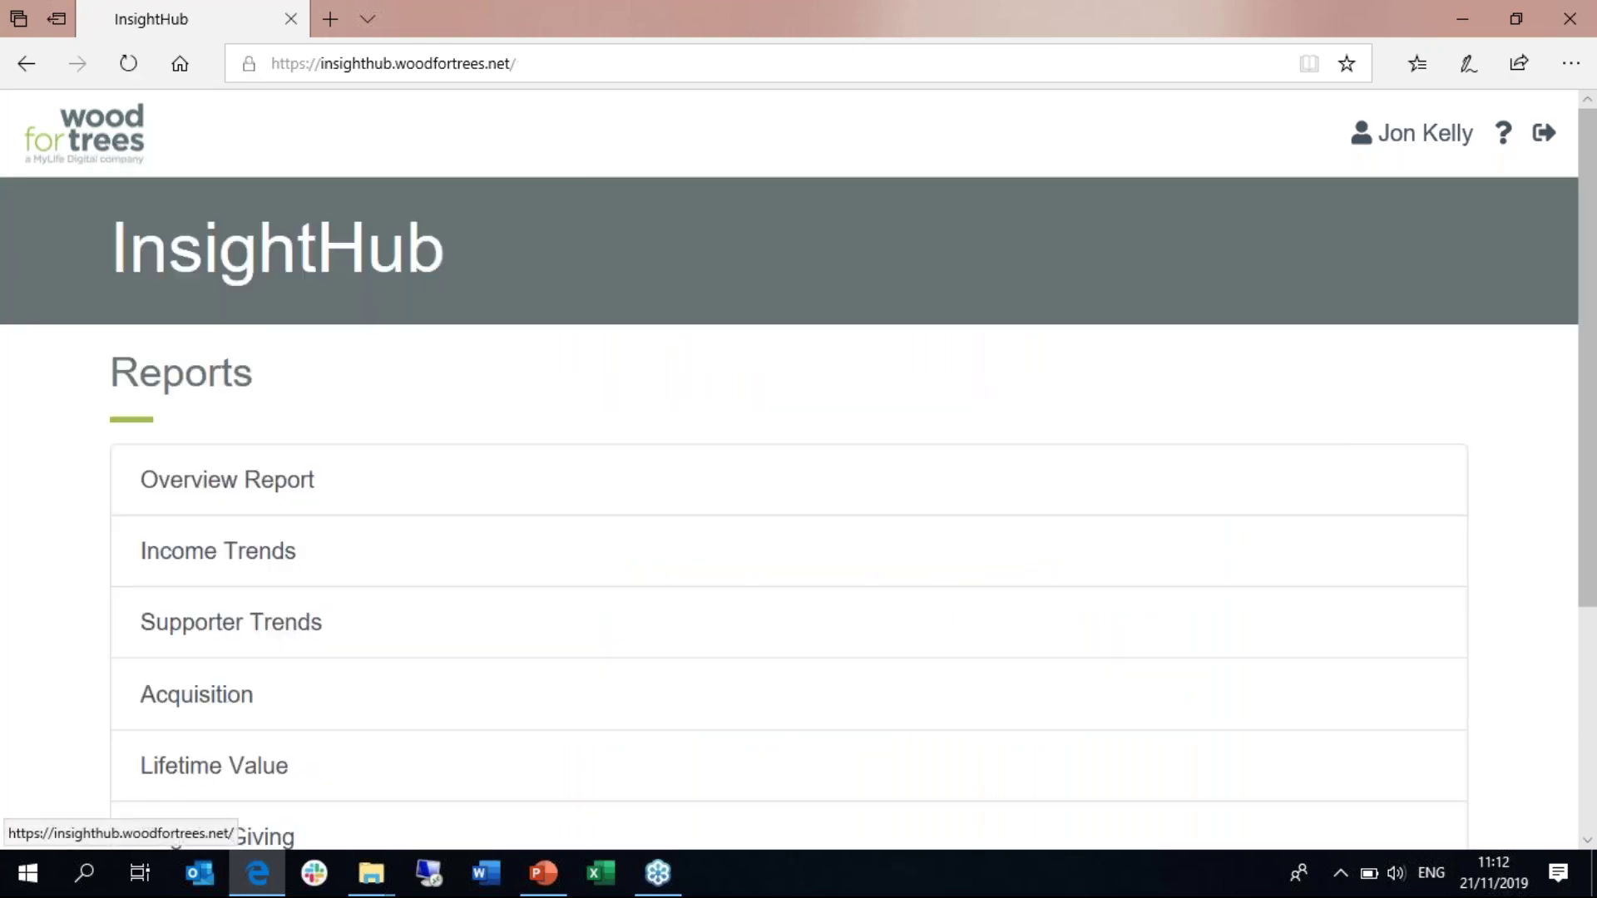
click(214, 637)
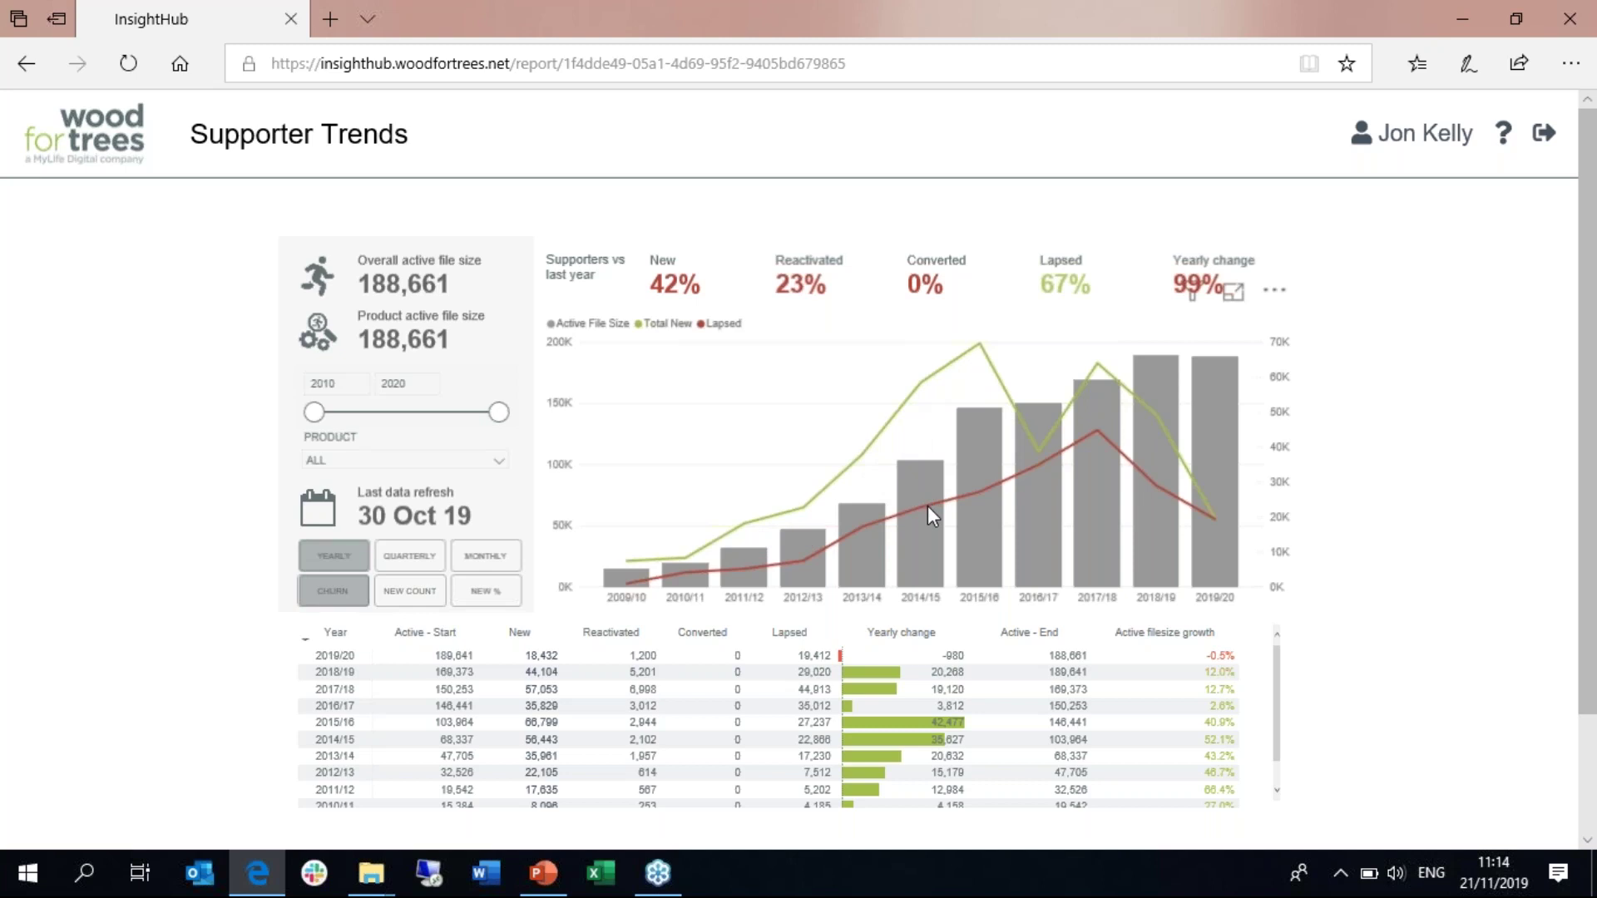
mouse_move(928, 506)
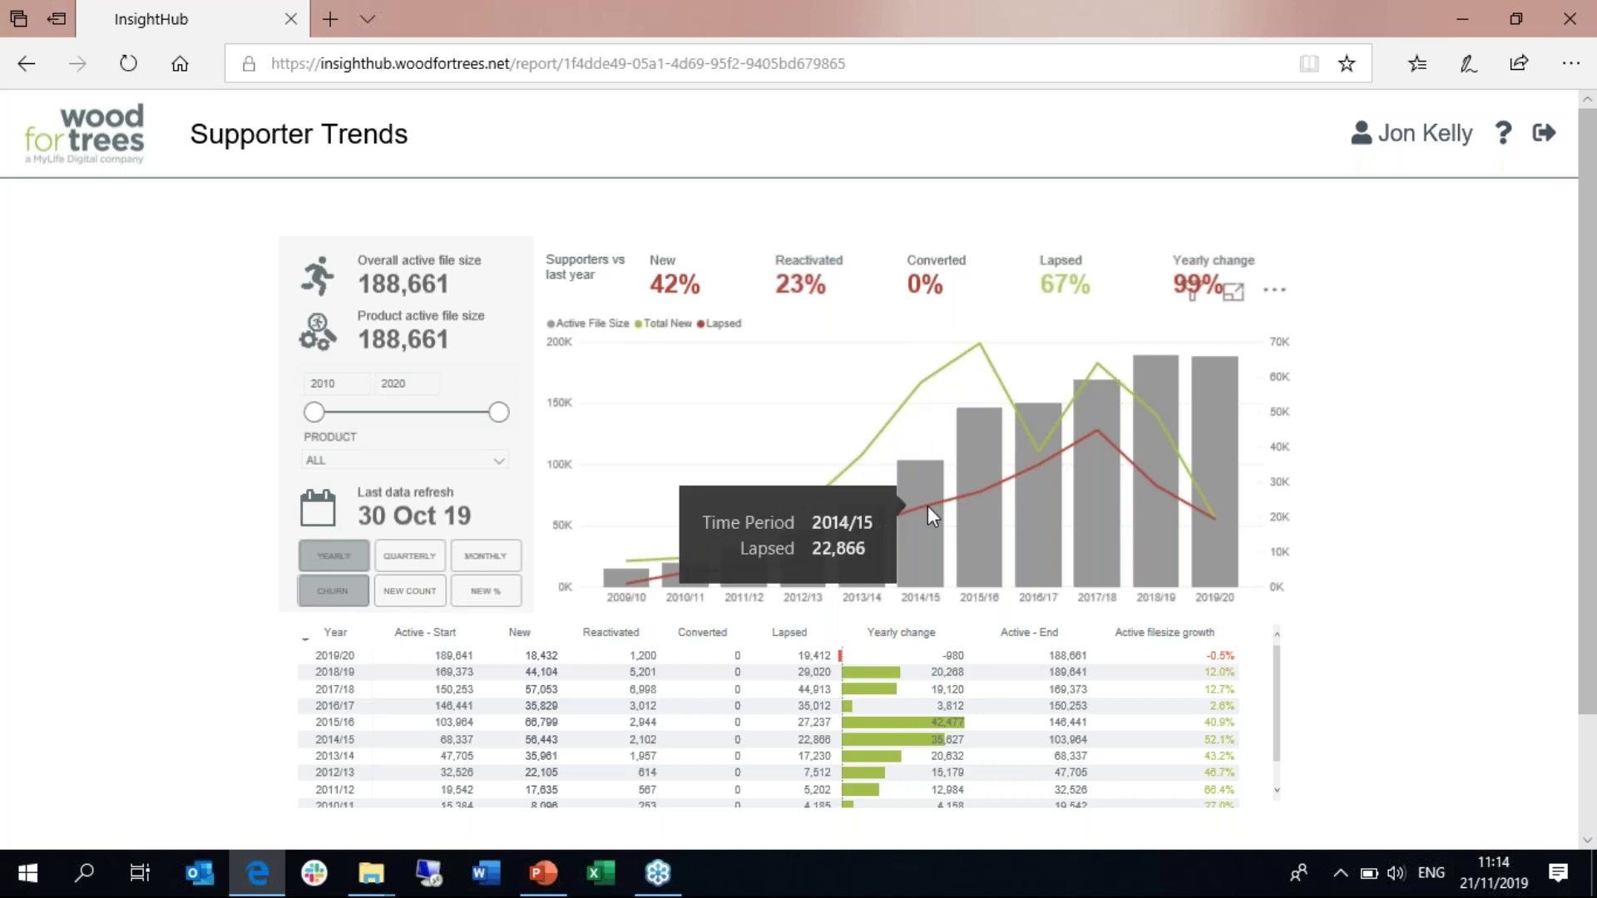
mouse_move(1041, 449)
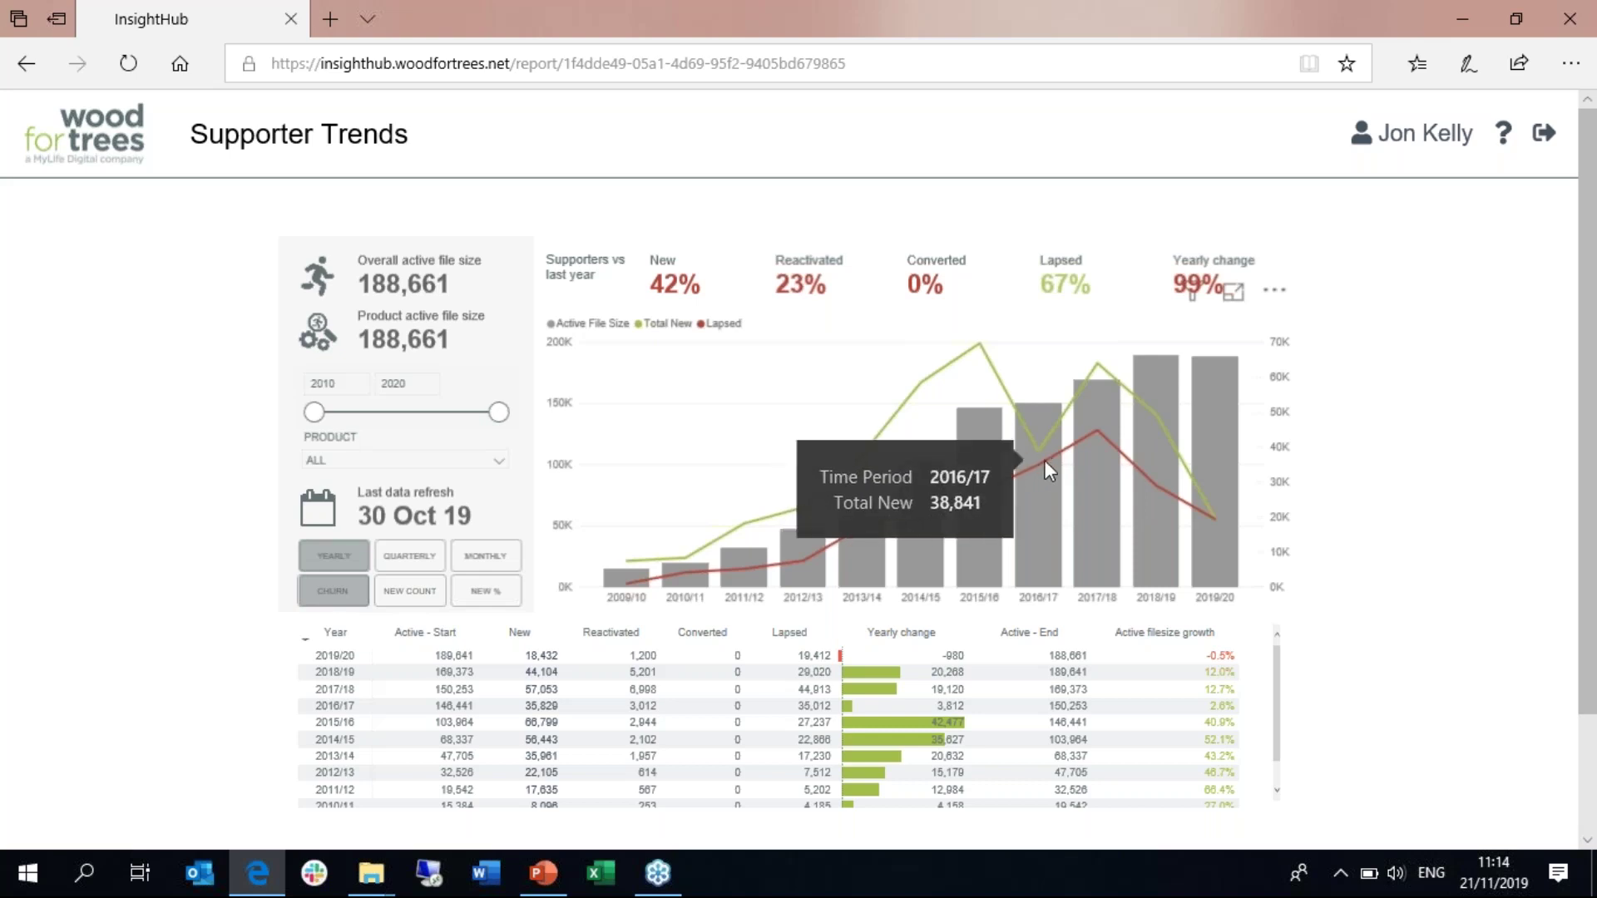
mouse_move(1044, 414)
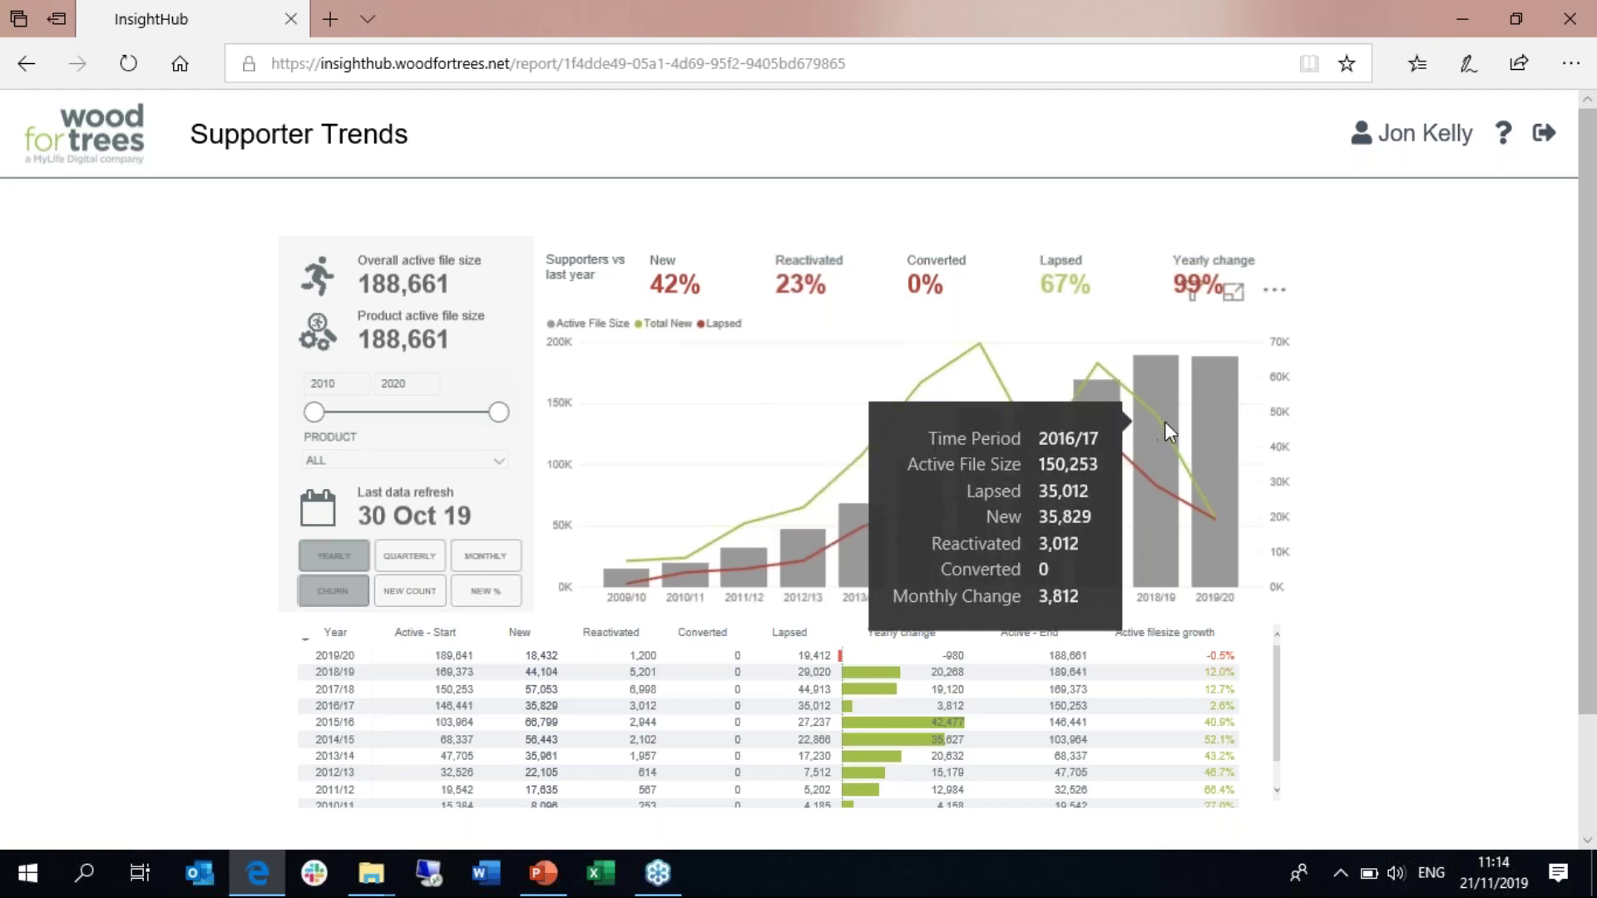
mouse_move(1166, 422)
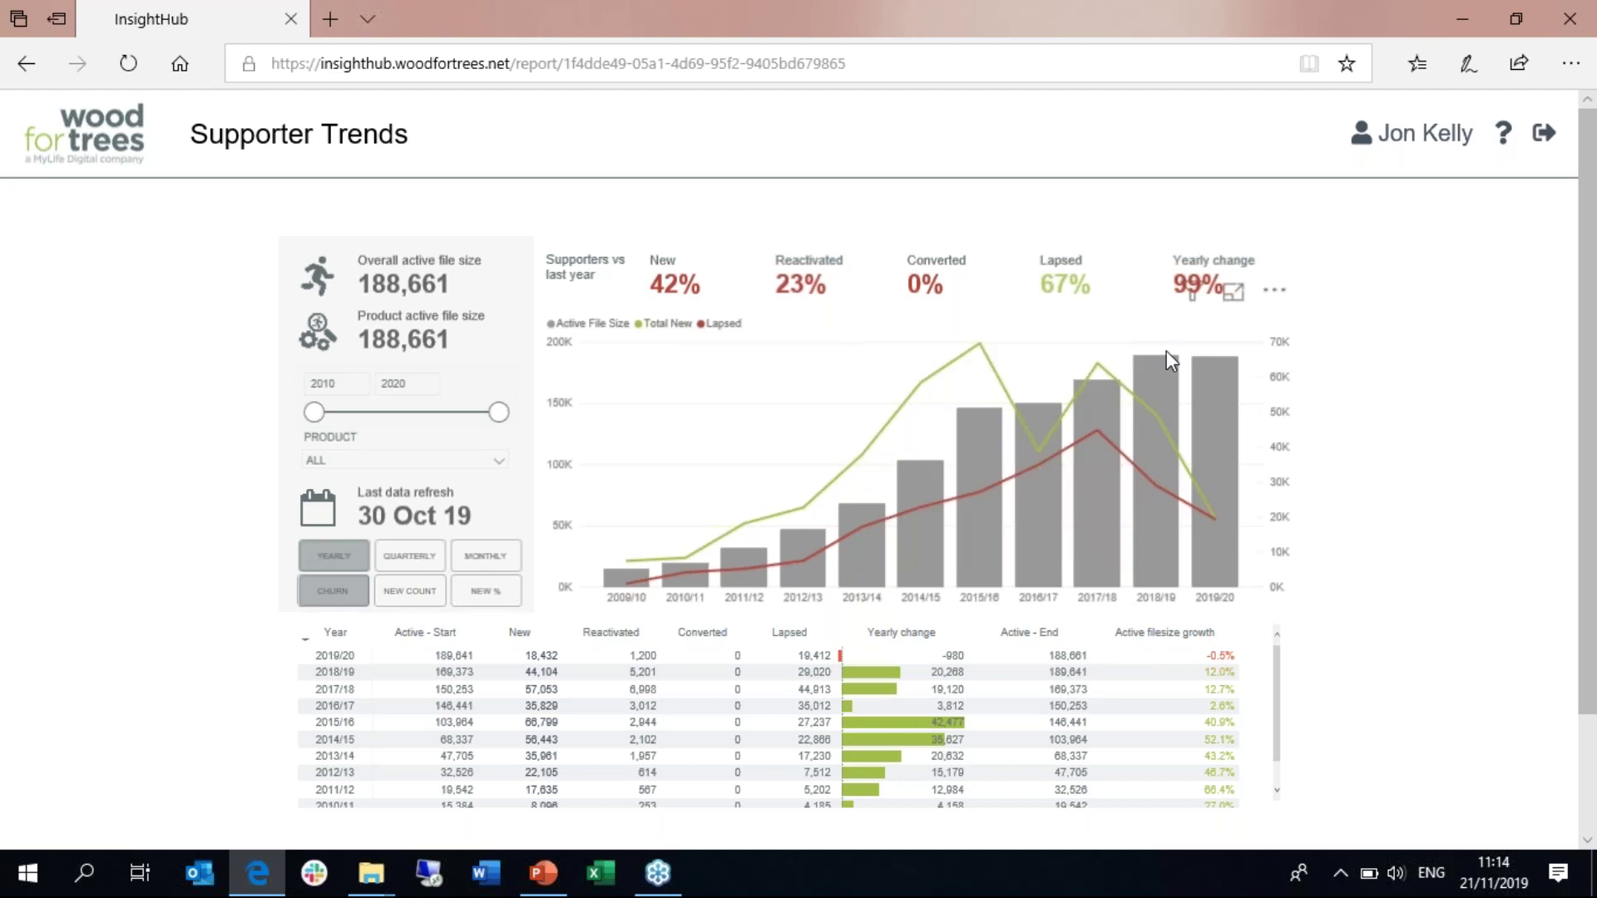
mouse_move(1163, 358)
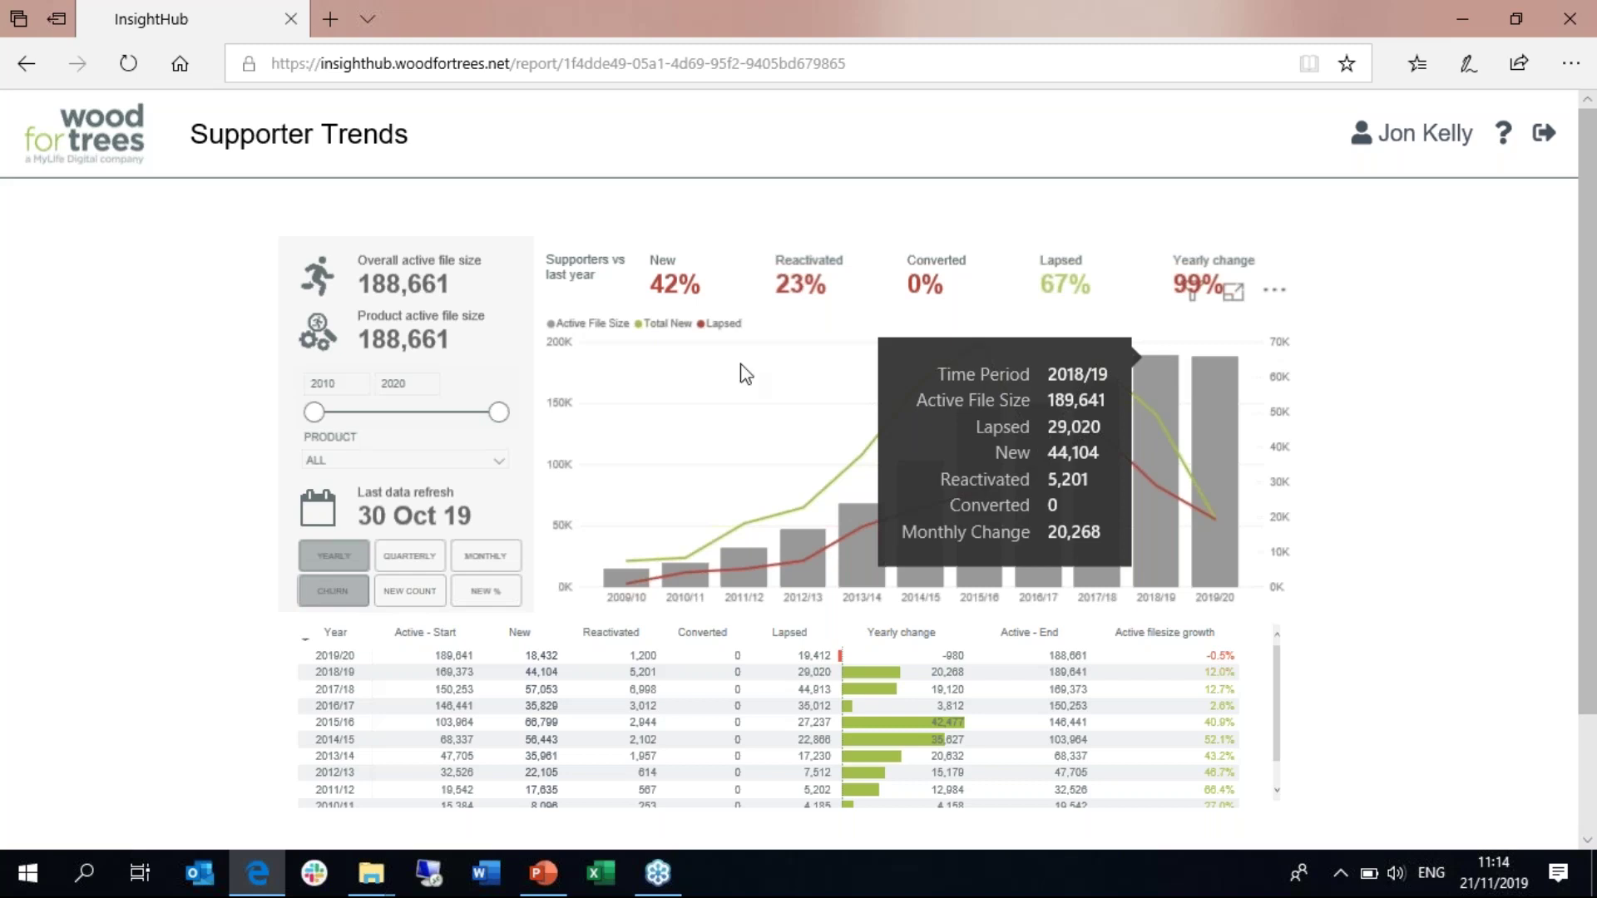
Step: View the supporter trends by quarter and by month, extending the monthly date range back to 2009
click(411, 556)
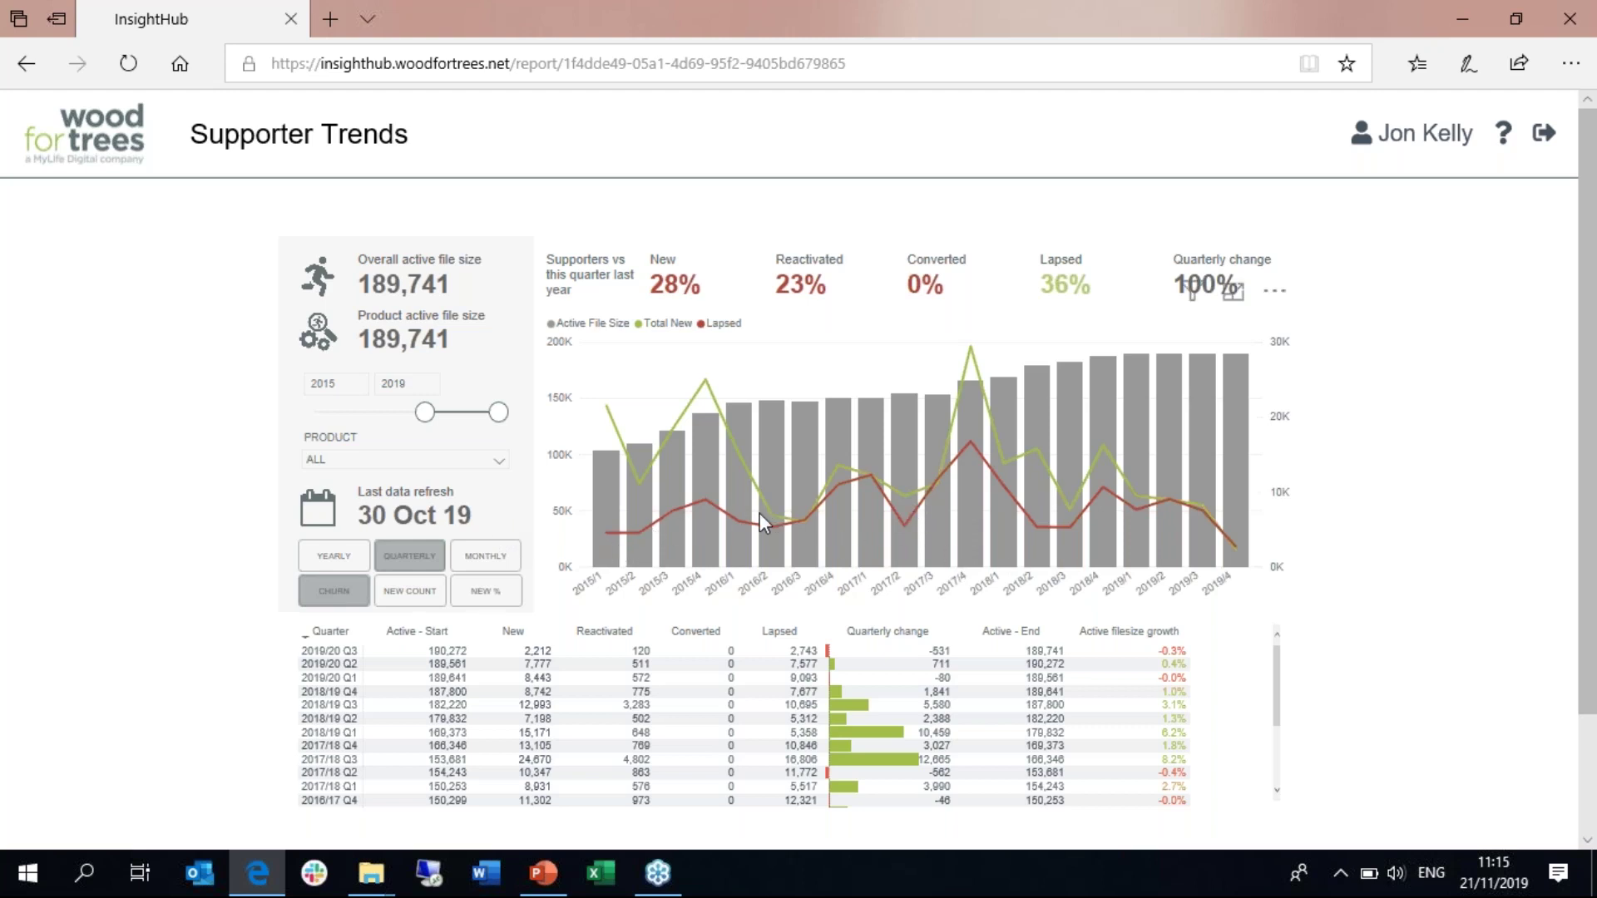
click(493, 559)
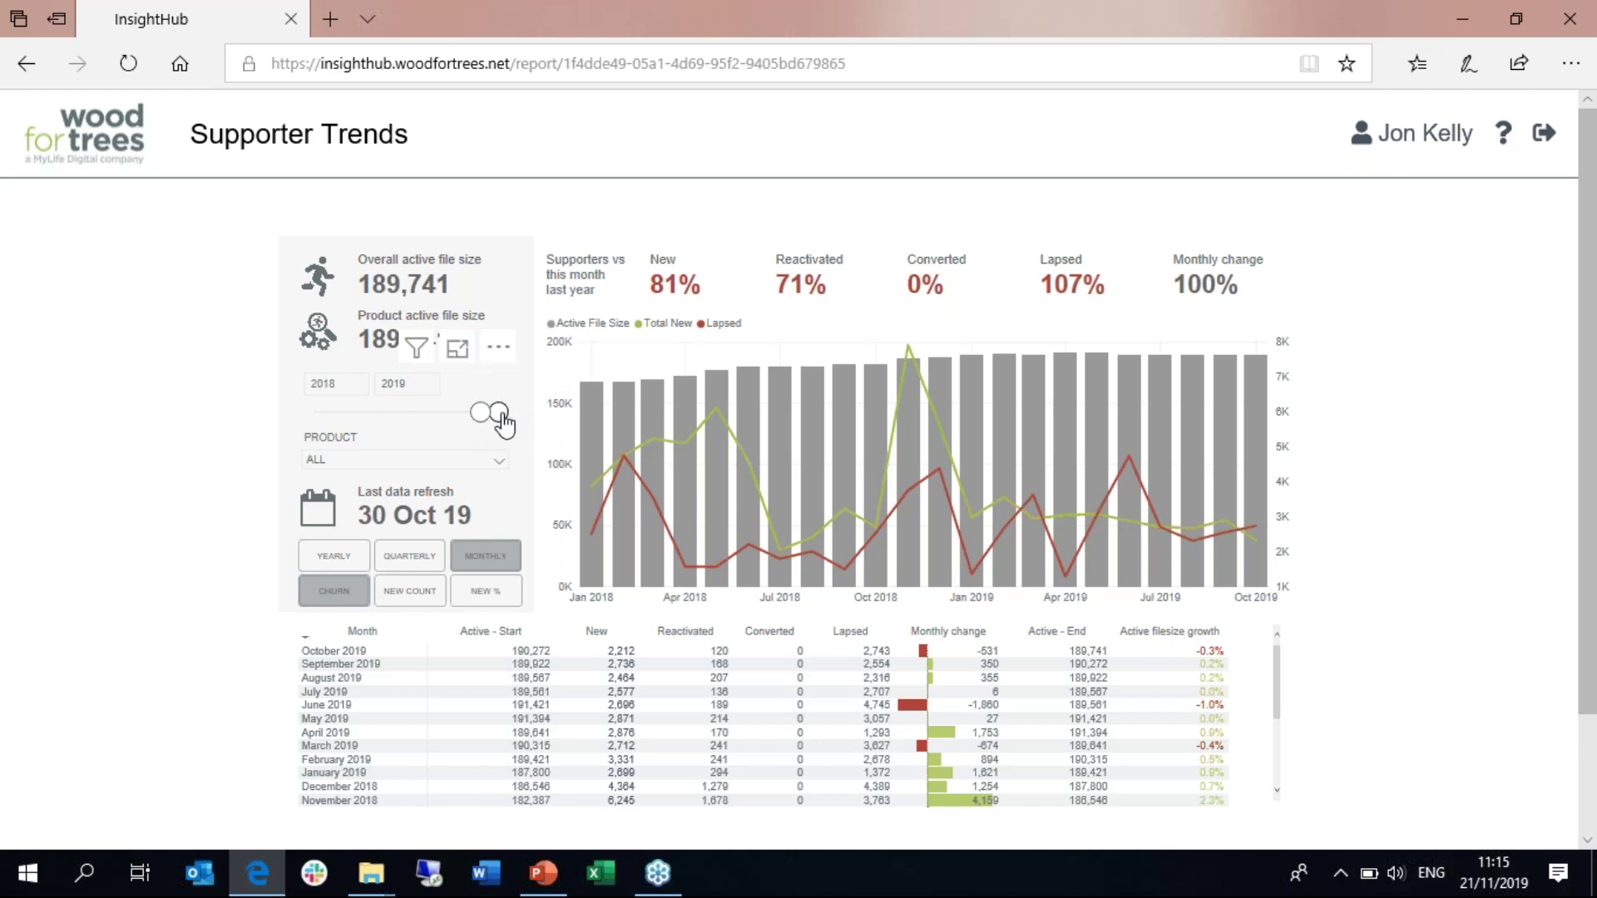
drag(480, 421, 369, 414)
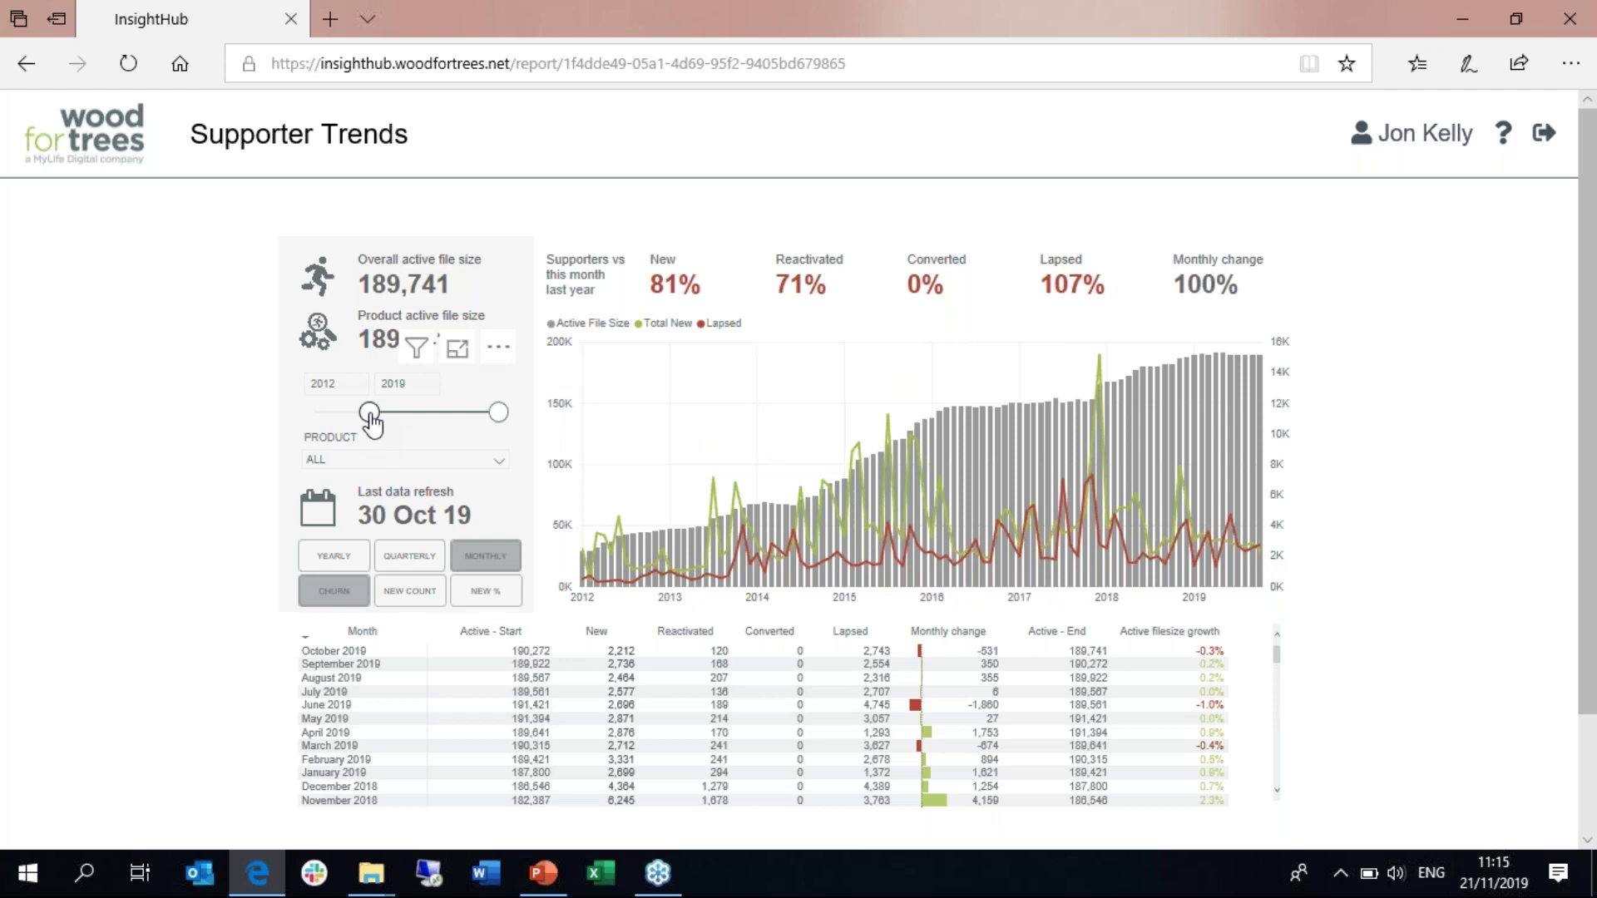
drag(370, 412, 314, 412)
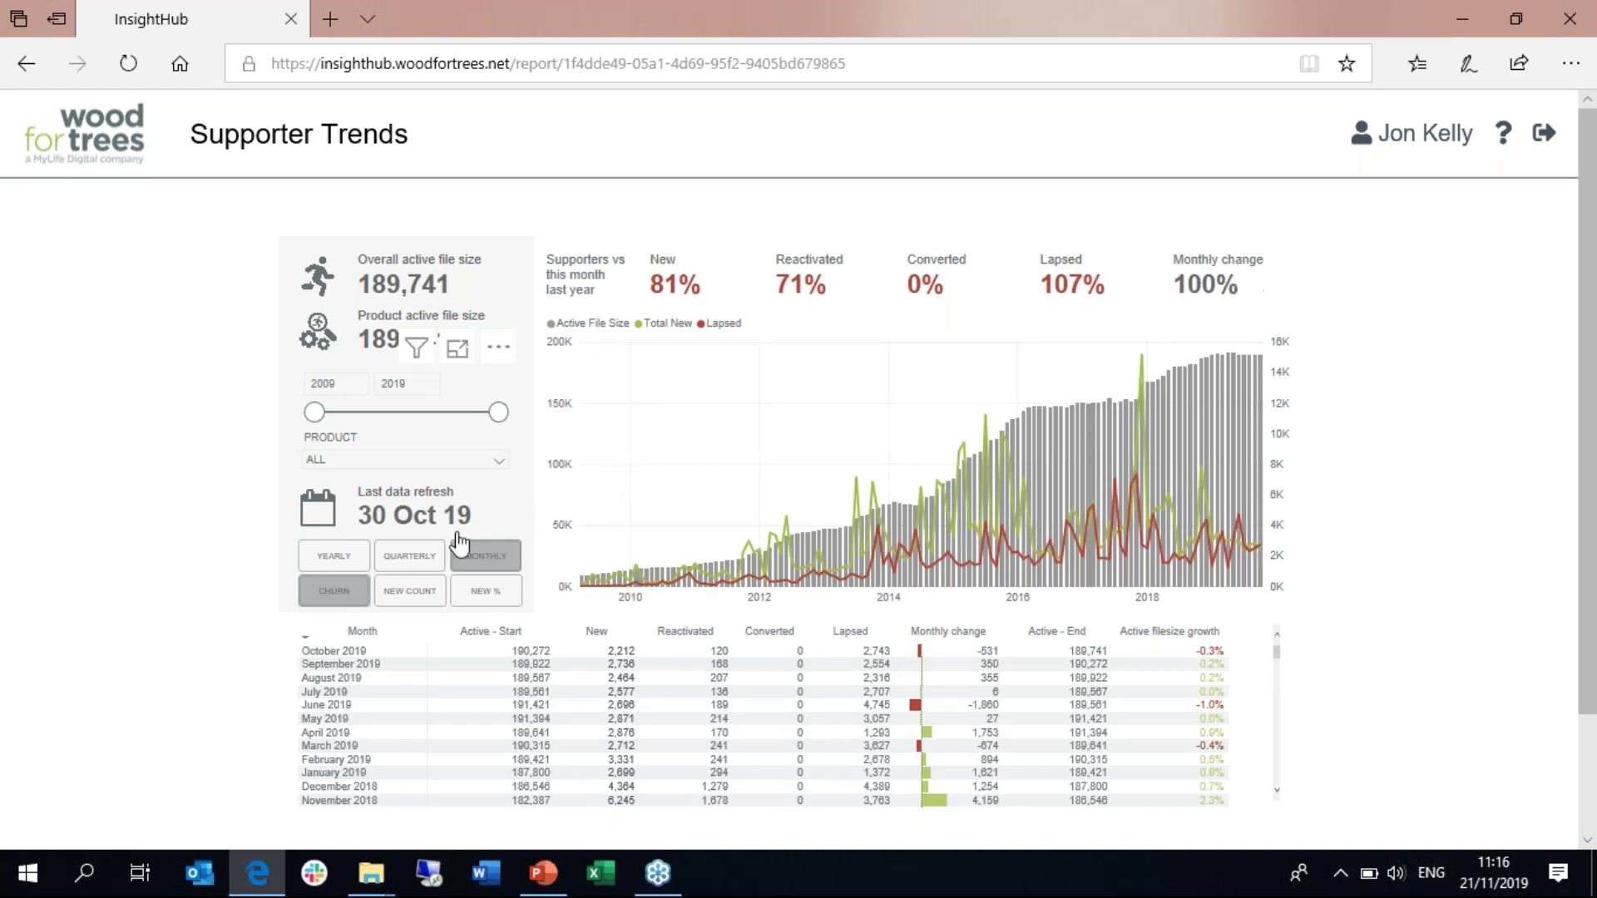
Step: Return the supporter trends to yearly figures and chart the New Count view, inspecting the 2018 point
click(337, 557)
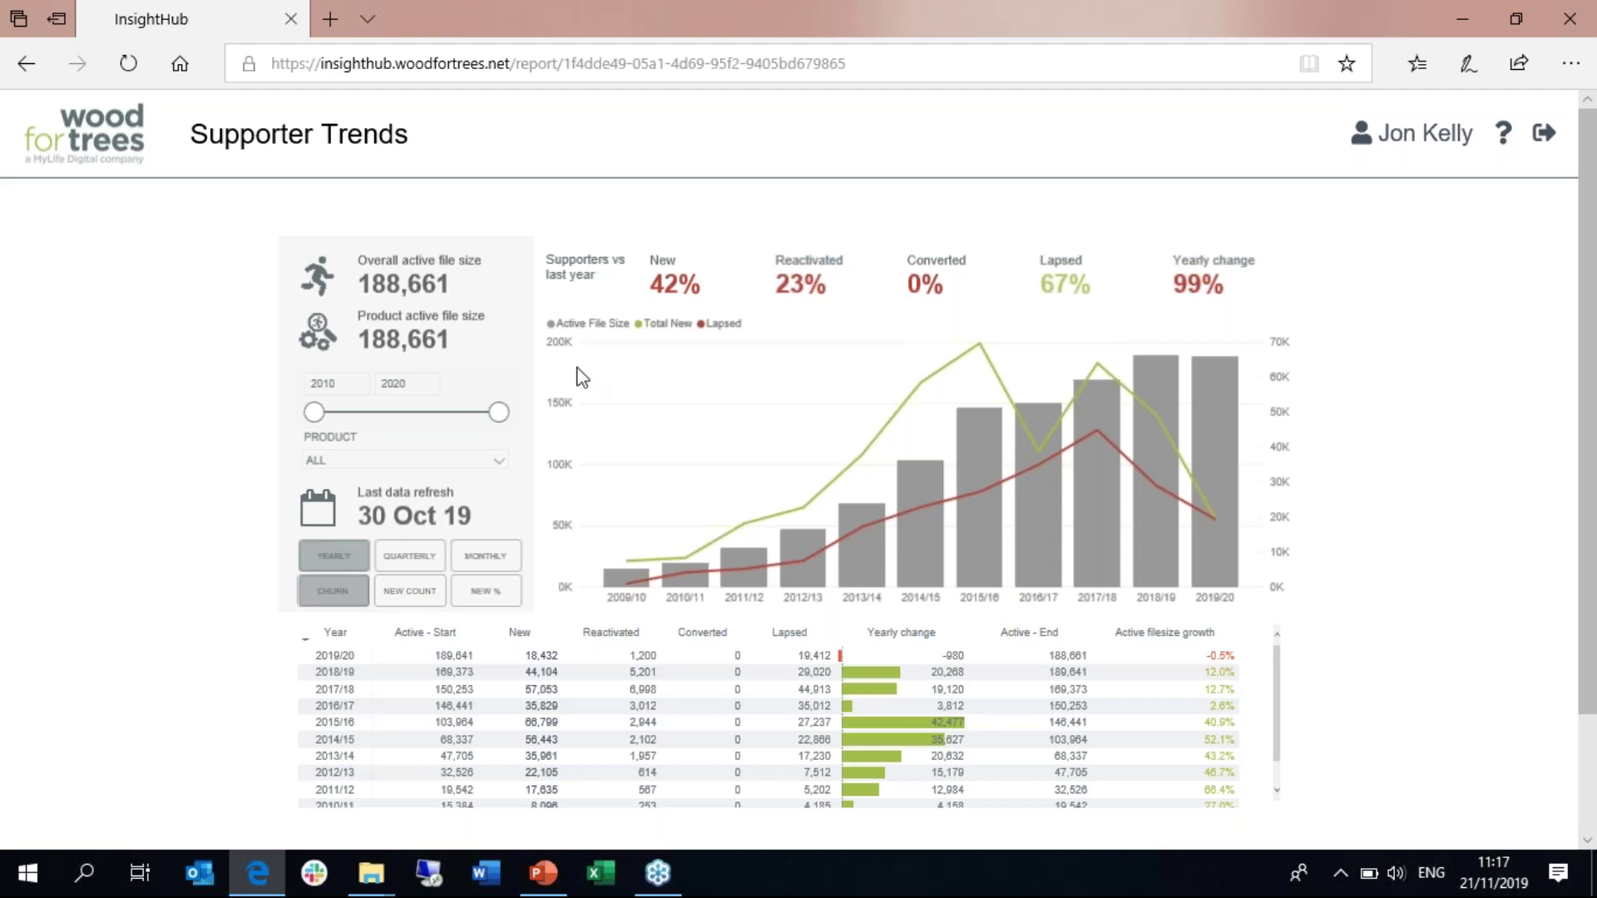
click(419, 592)
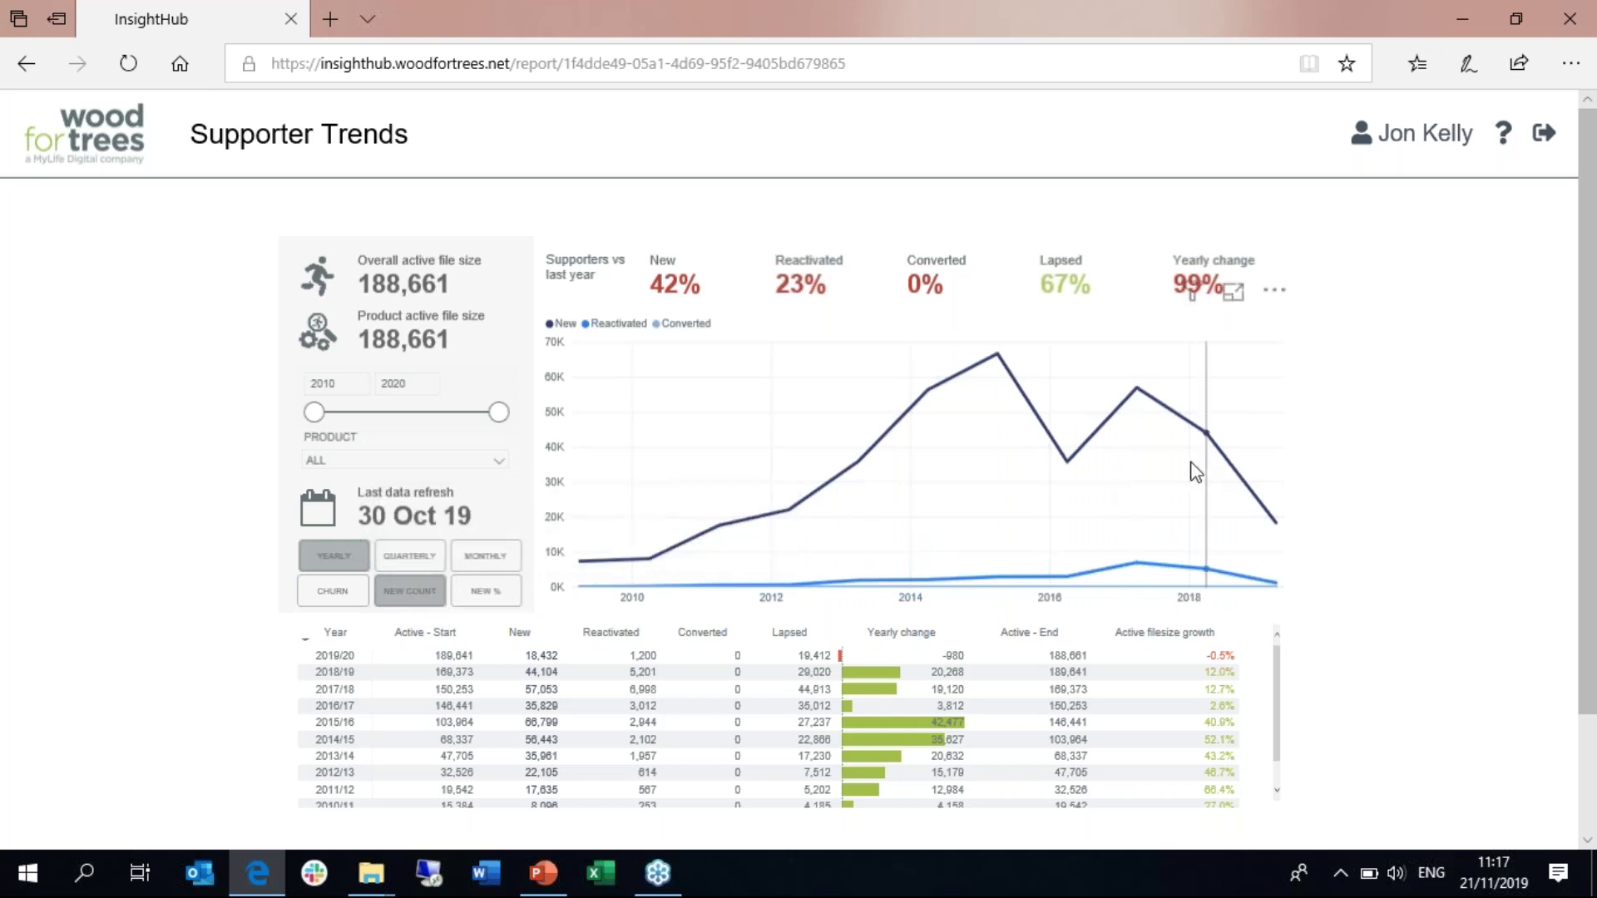
mouse_move(1109, 524)
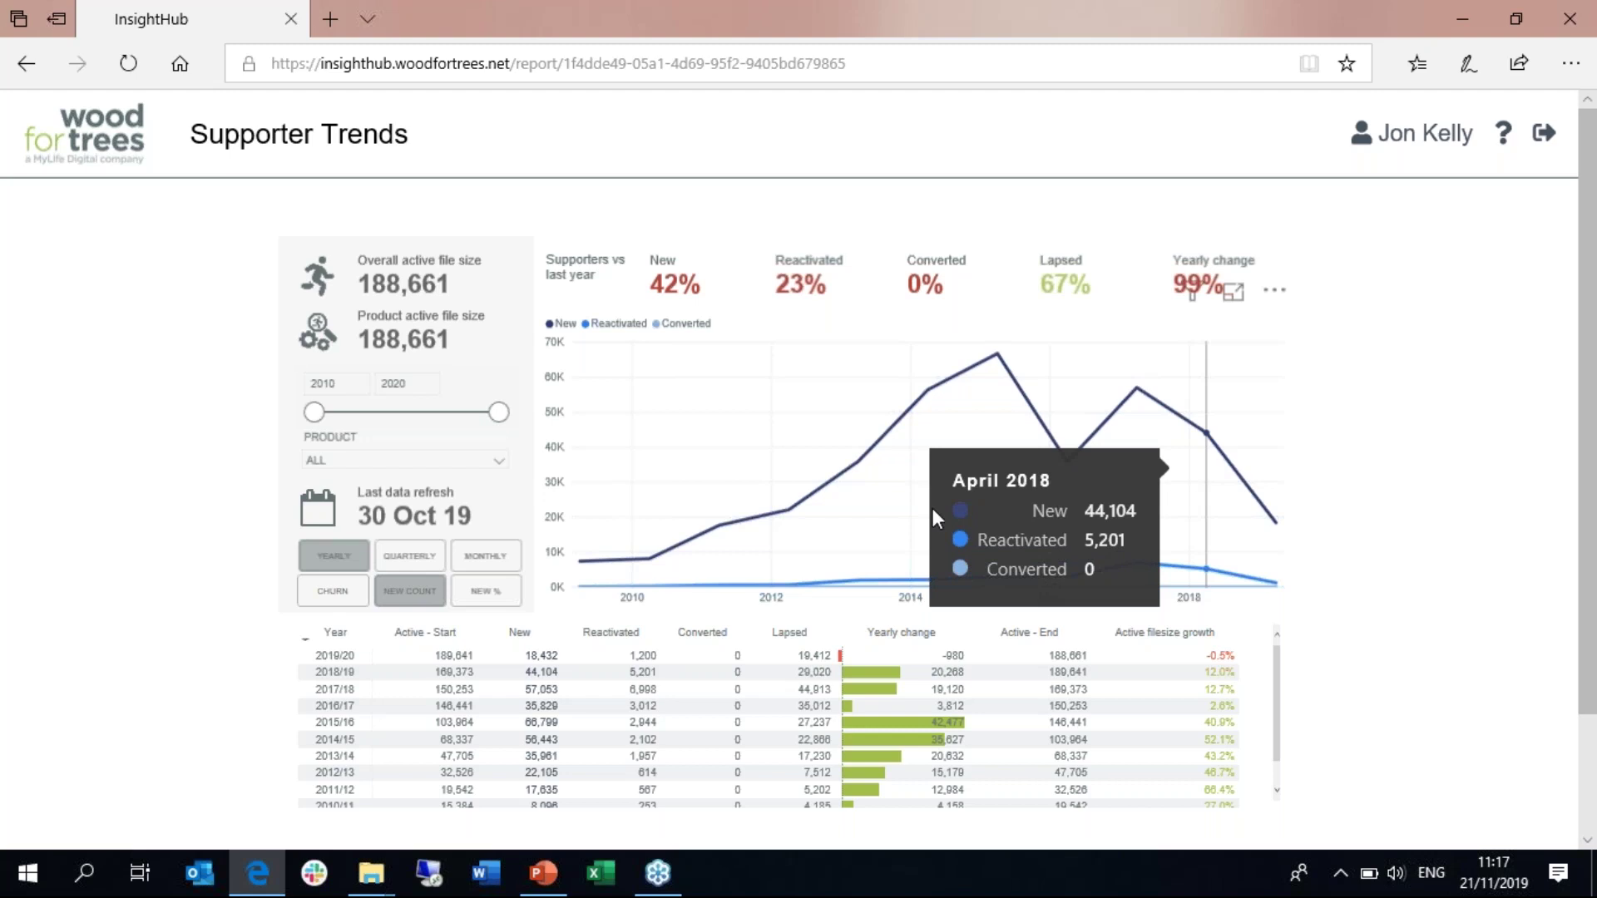
Step: Chart the supporter trends as New %, inspect the 2018 reactivated share, and return to the Churn view
click(486, 591)
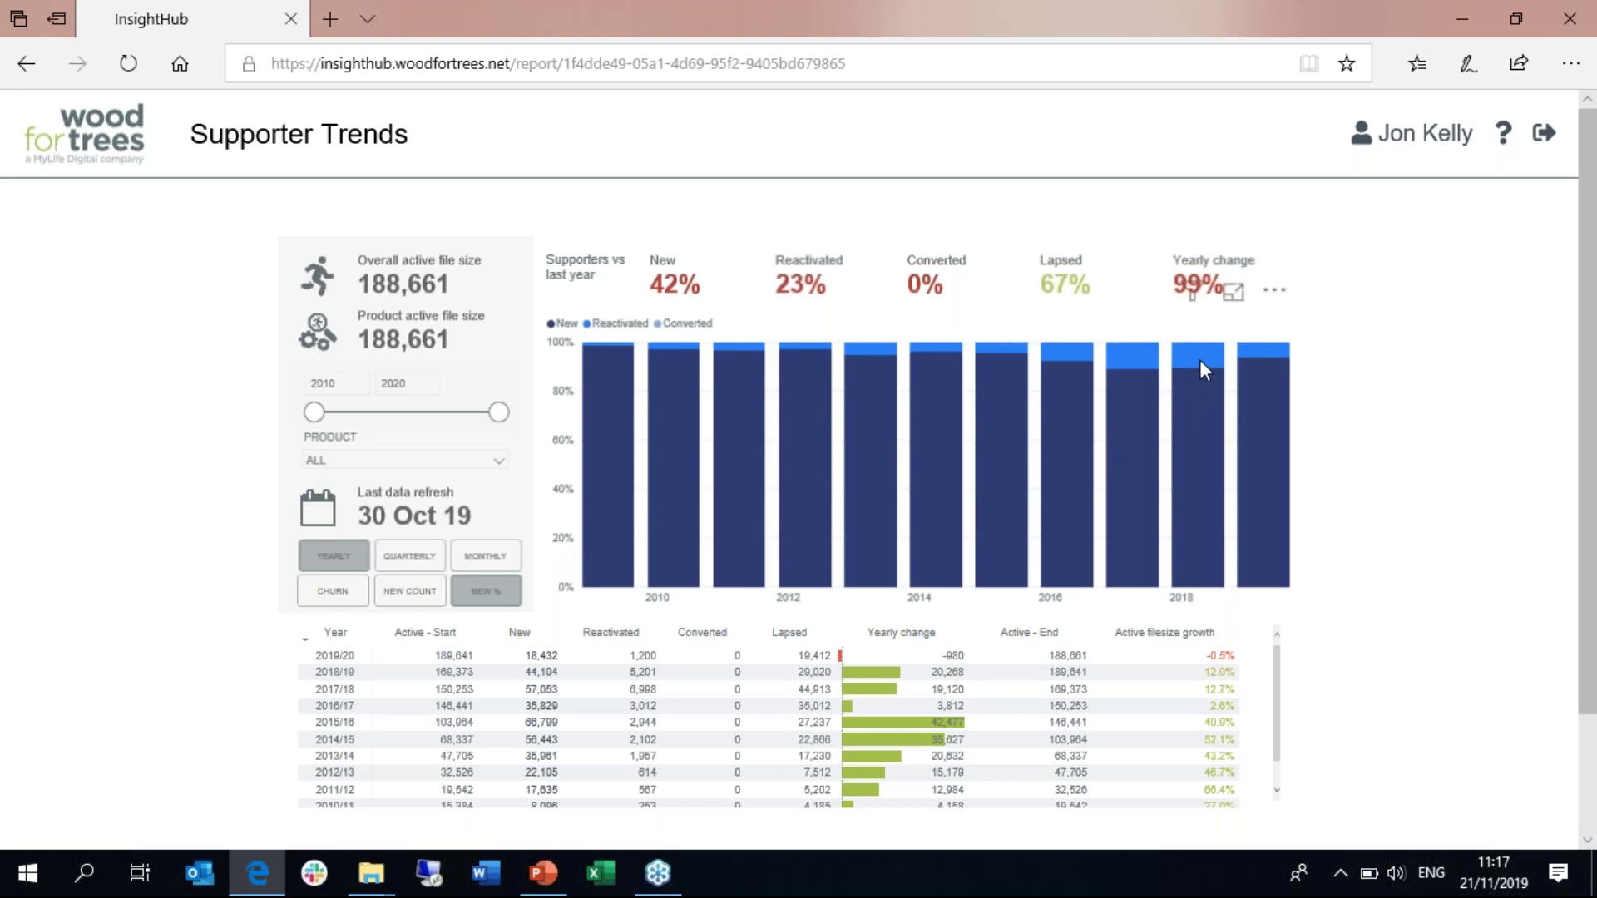
mouse_move(1200, 360)
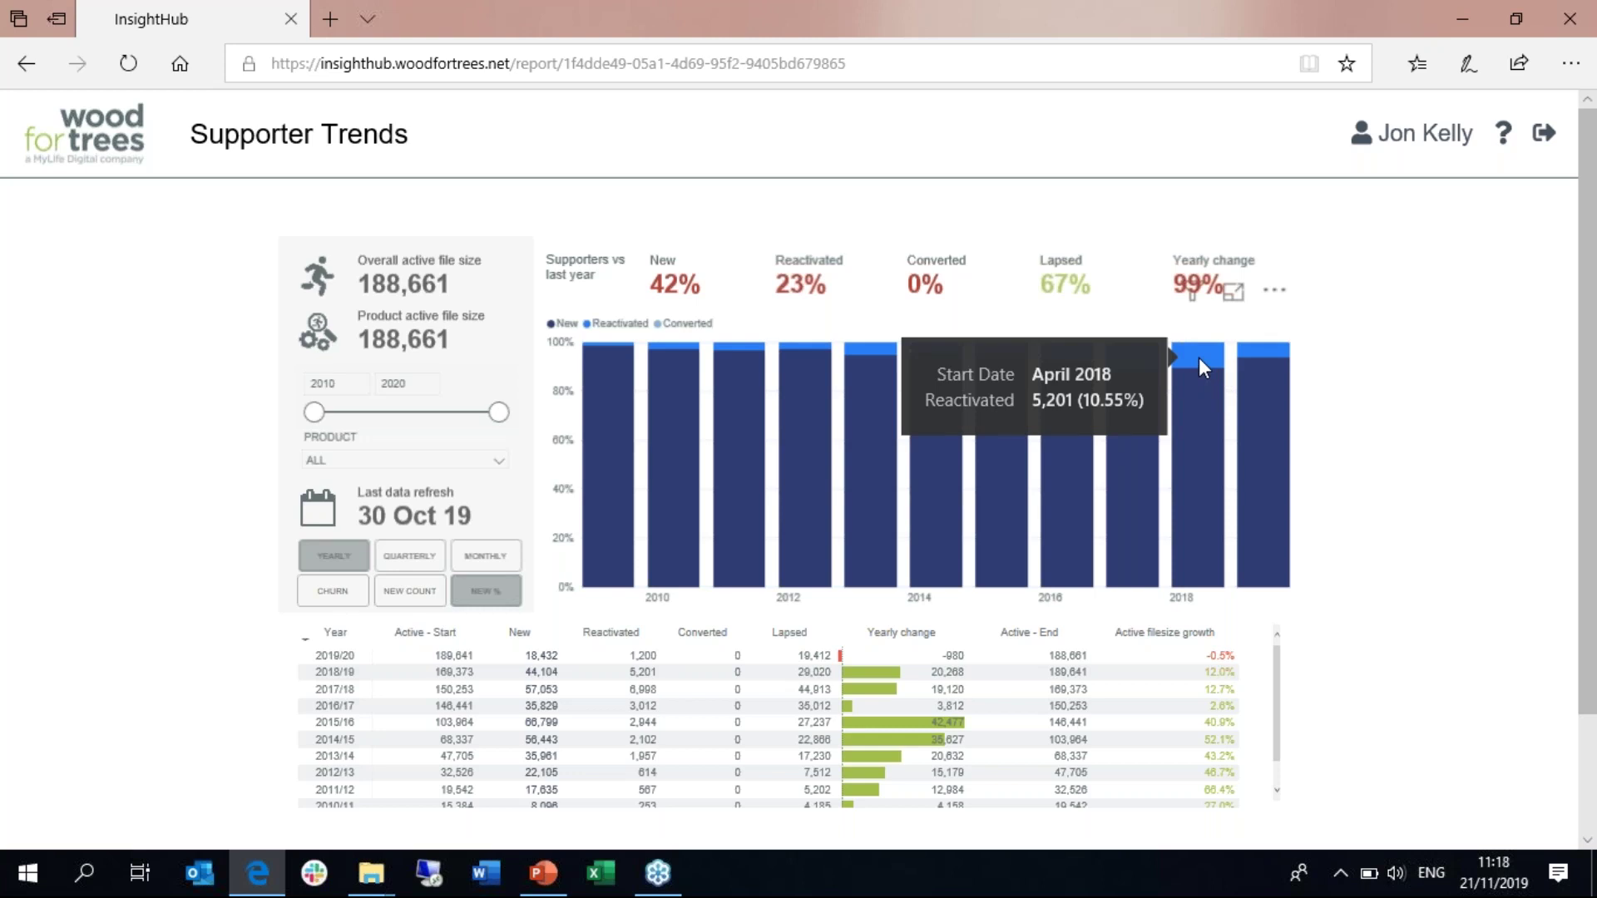
click(334, 594)
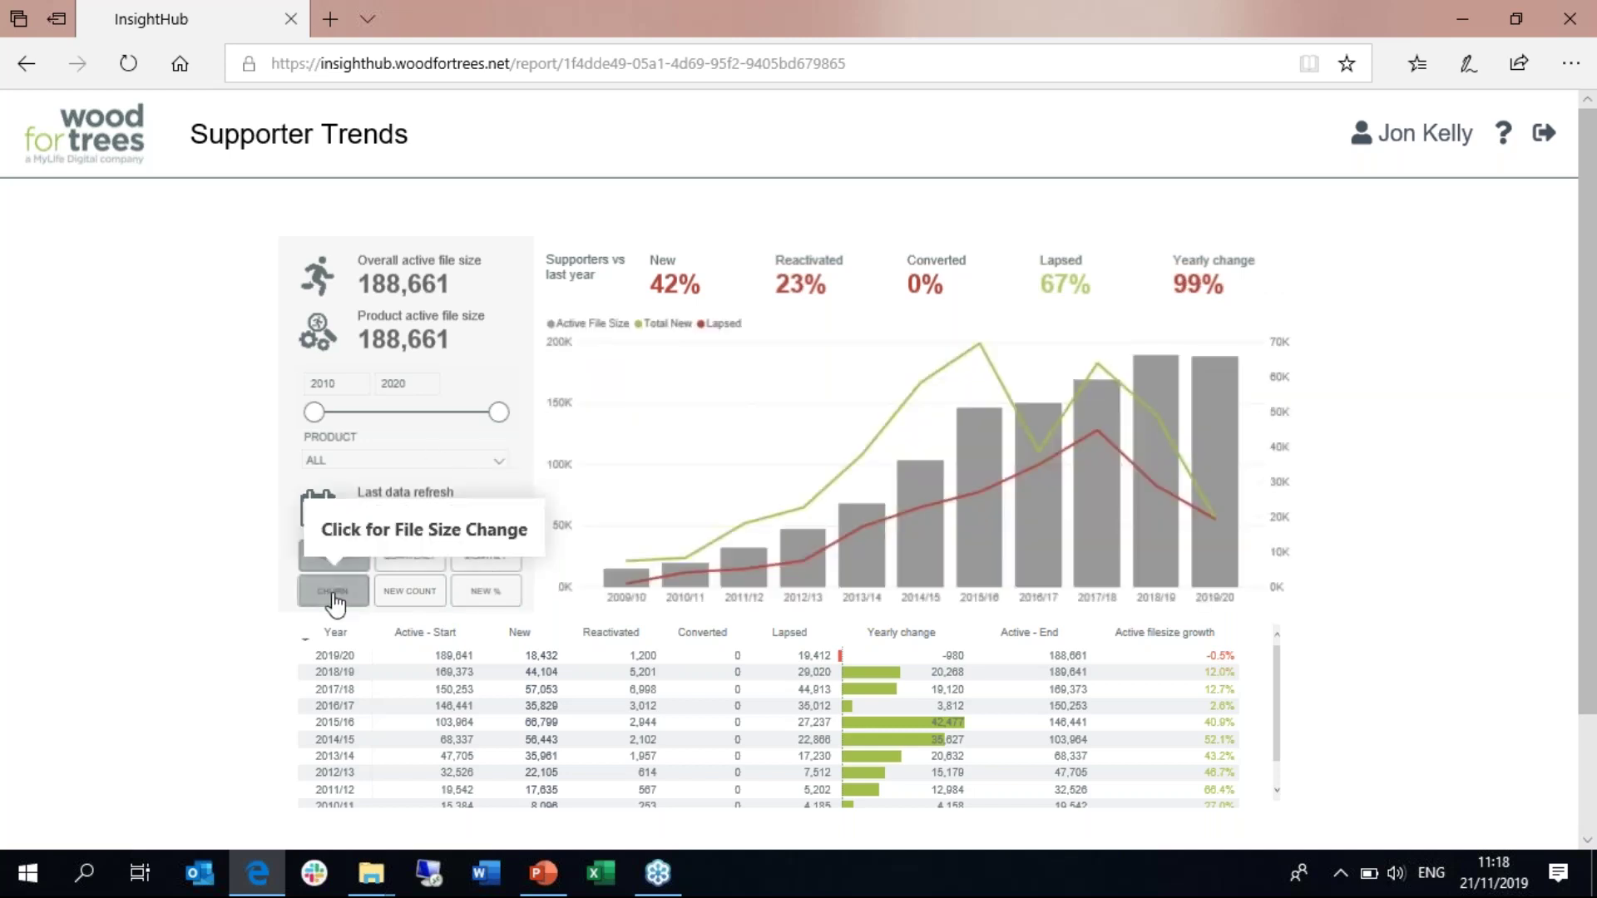
Step: Filter the supporter trends to the Regular Giving product and inspect the 2018/19 lapsed point in the chart
click(385, 466)
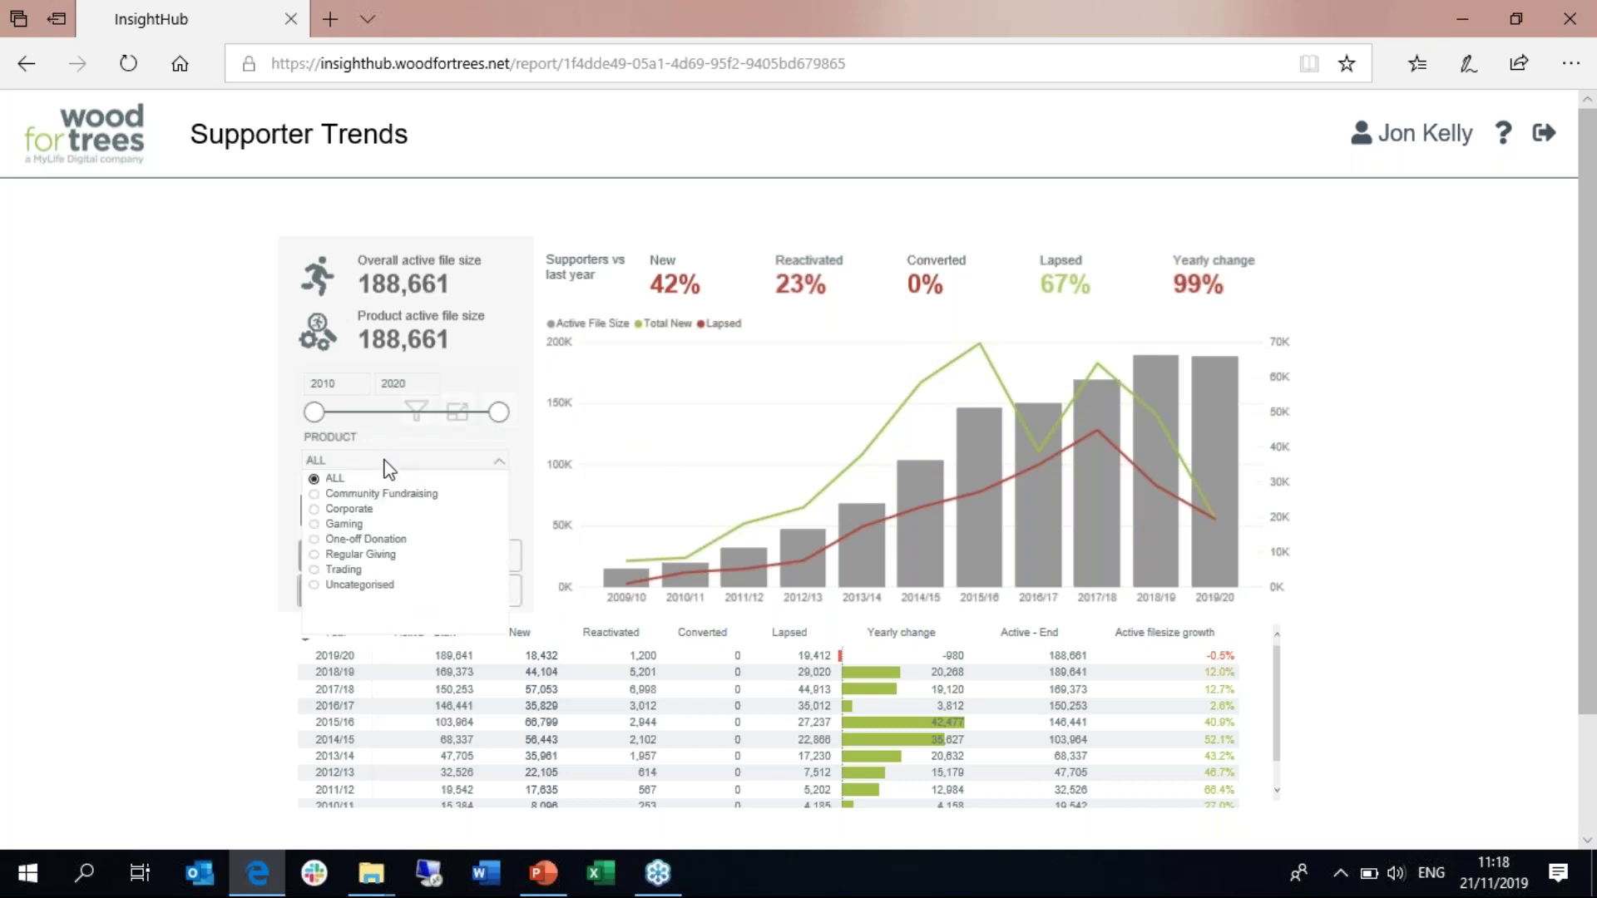
click(341, 555)
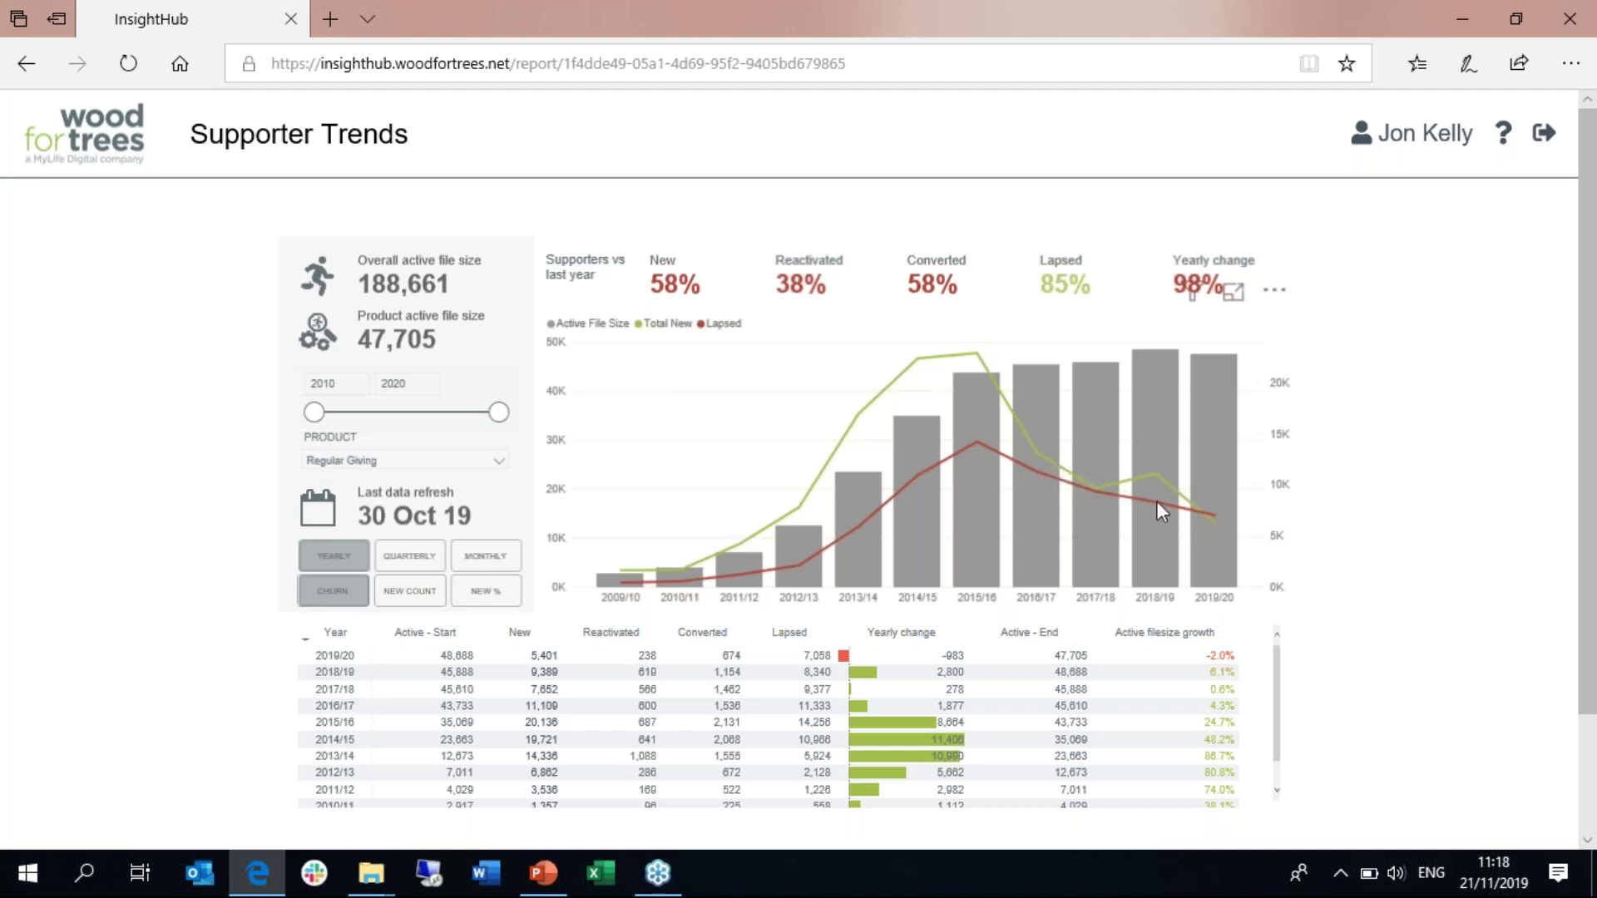
mouse_move(1158, 503)
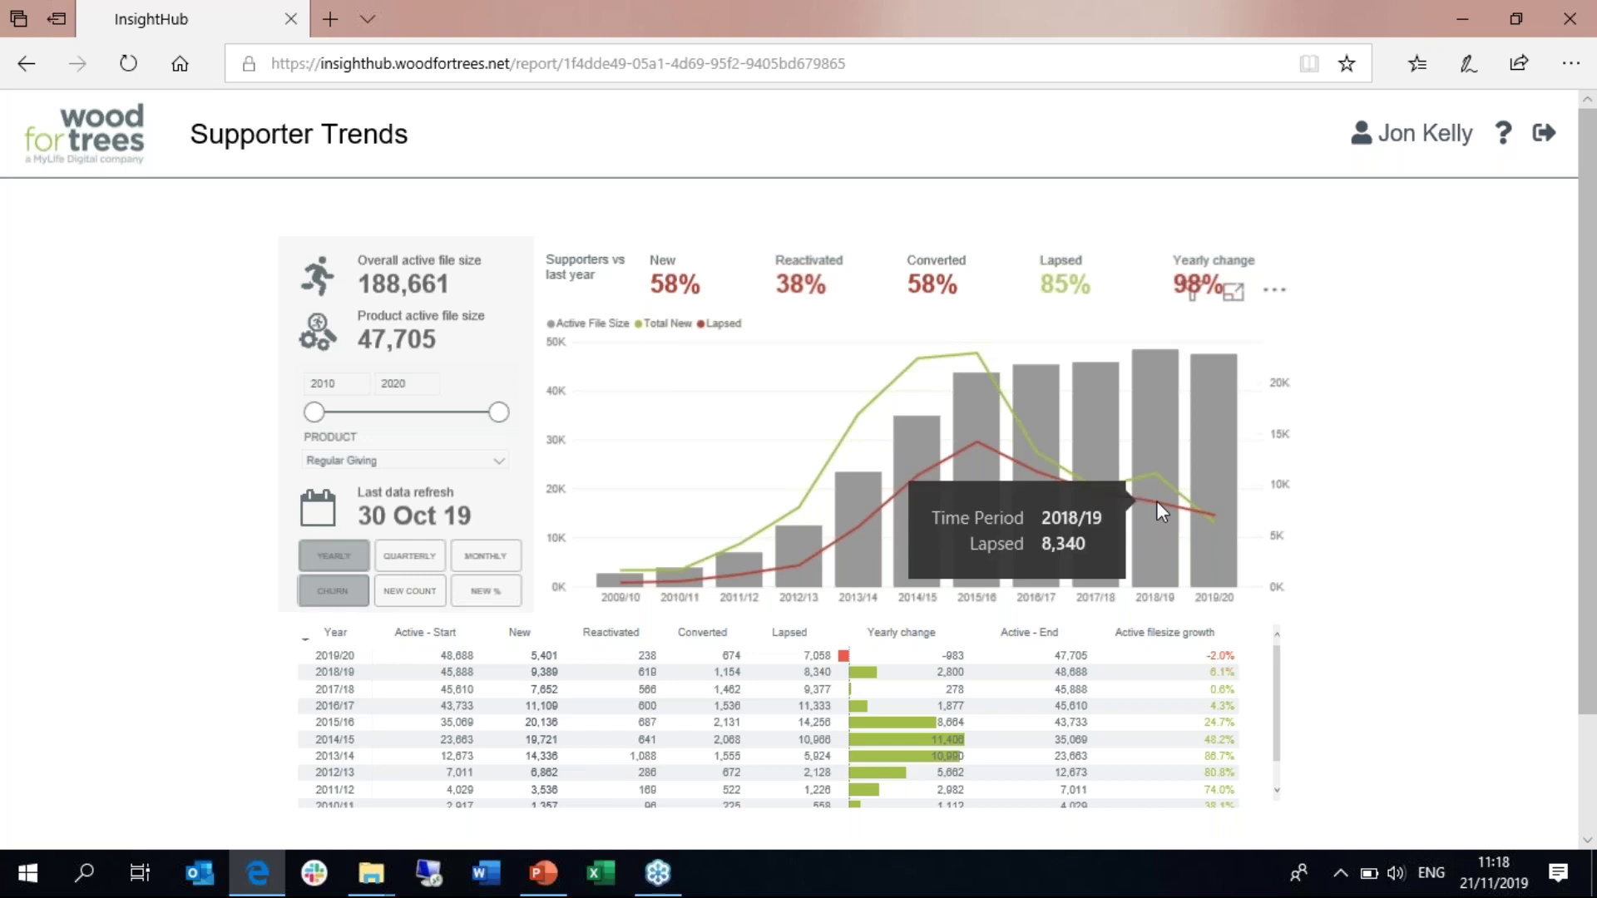
Step: Switch the product filter to One-off Donation and inspect the 2019/20 active file size bar
click(406, 462)
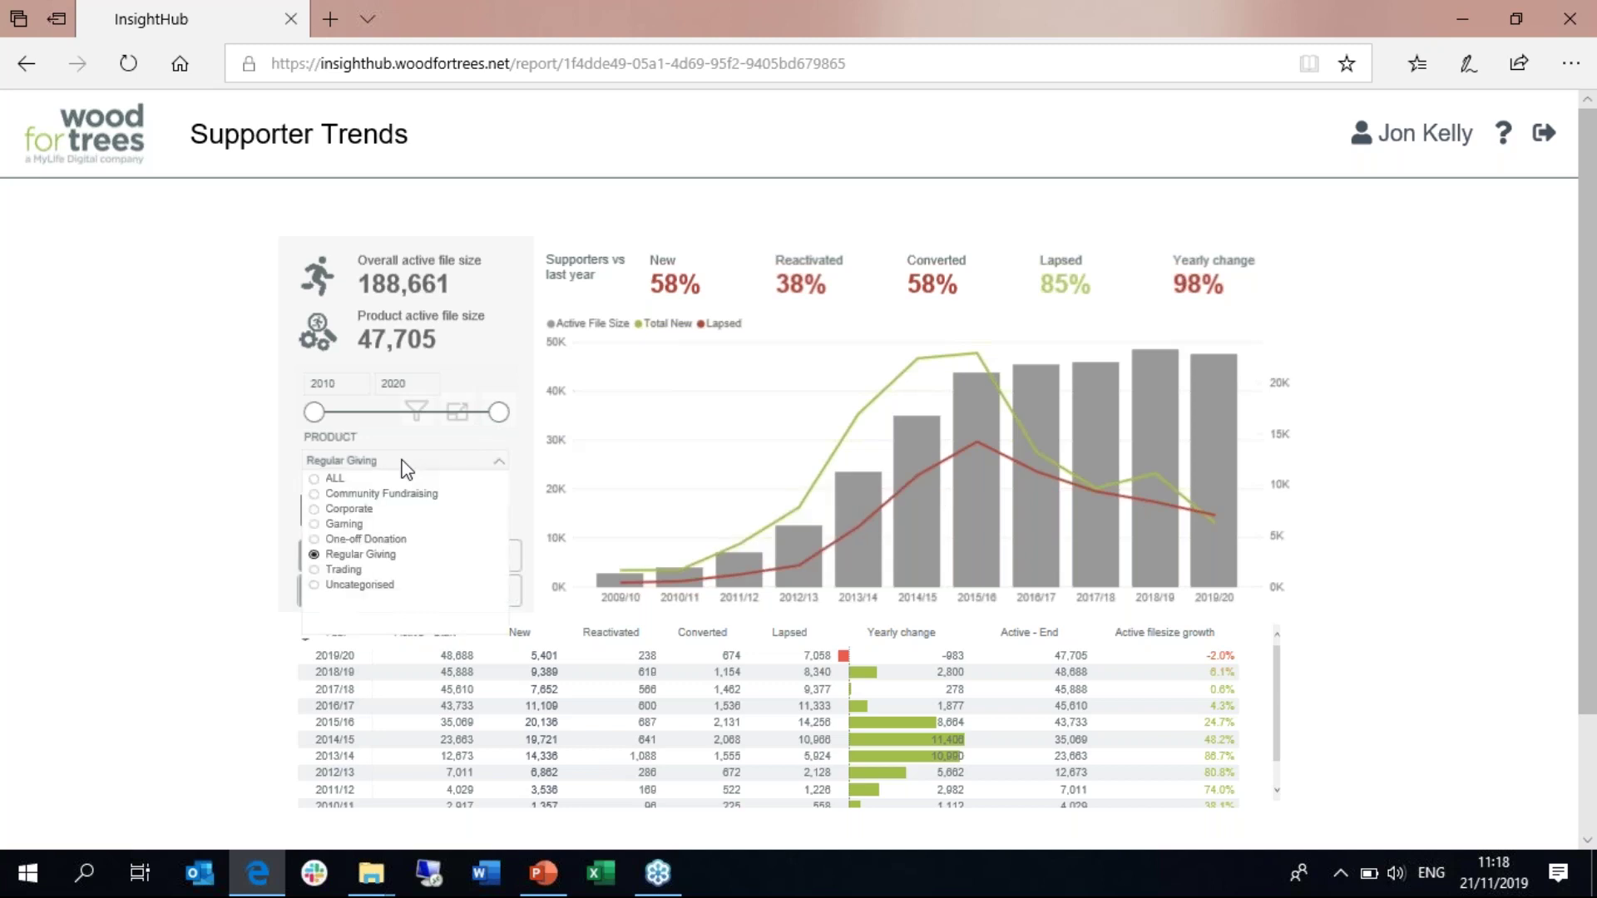
click(344, 541)
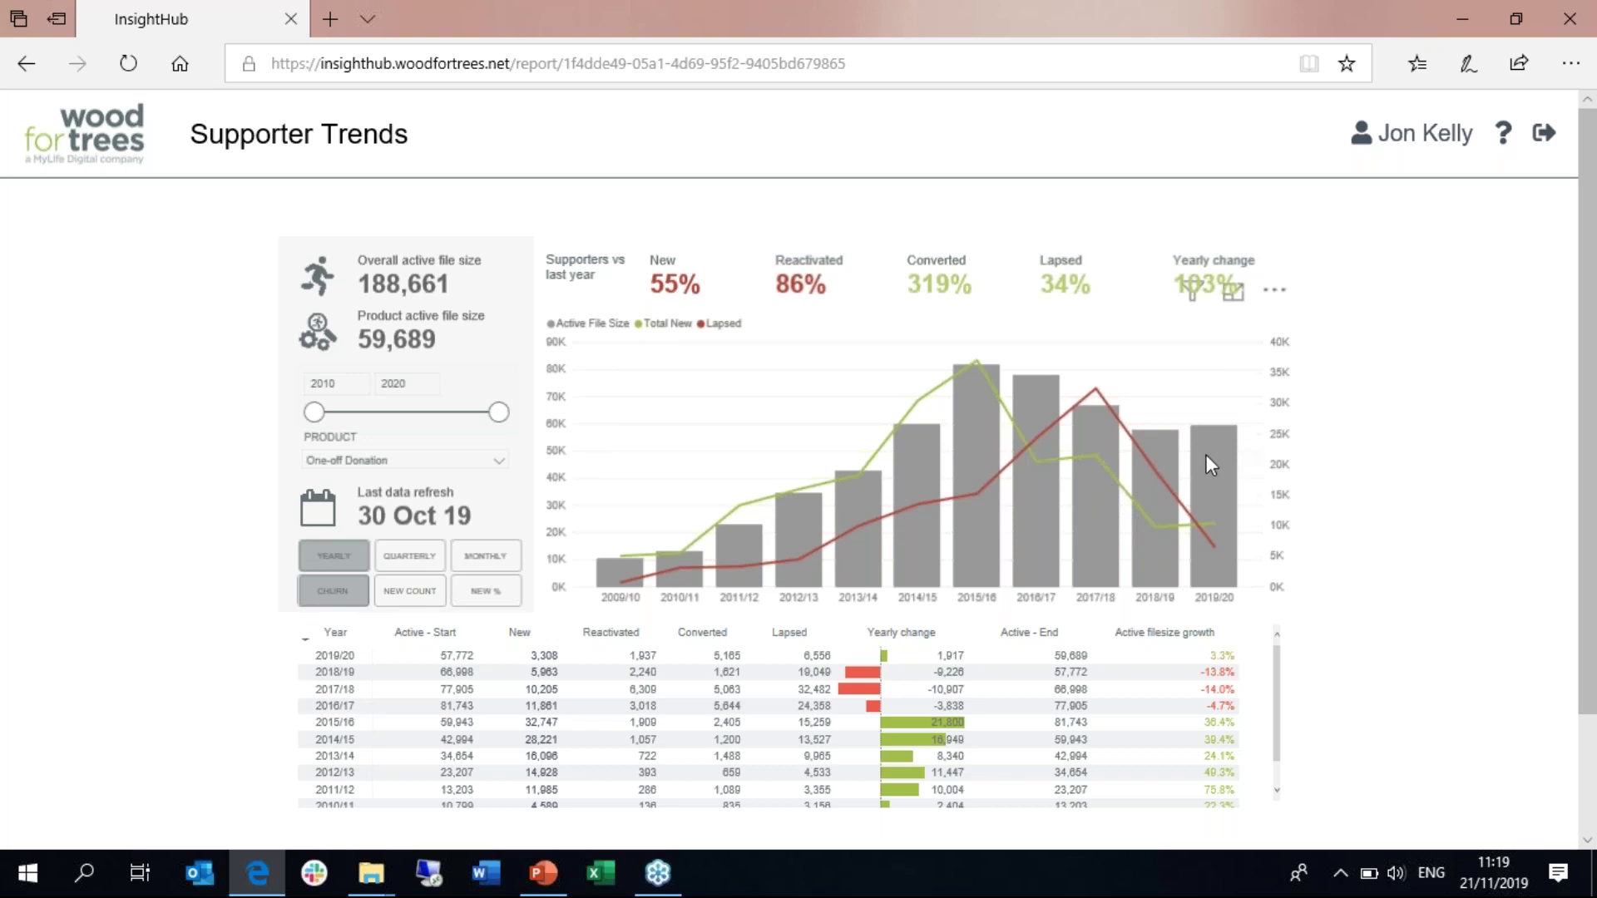
mouse_move(1205, 454)
Step: Switch the product filter to Gaming and inspect the 2018/19 total new point in the chart
click(384, 462)
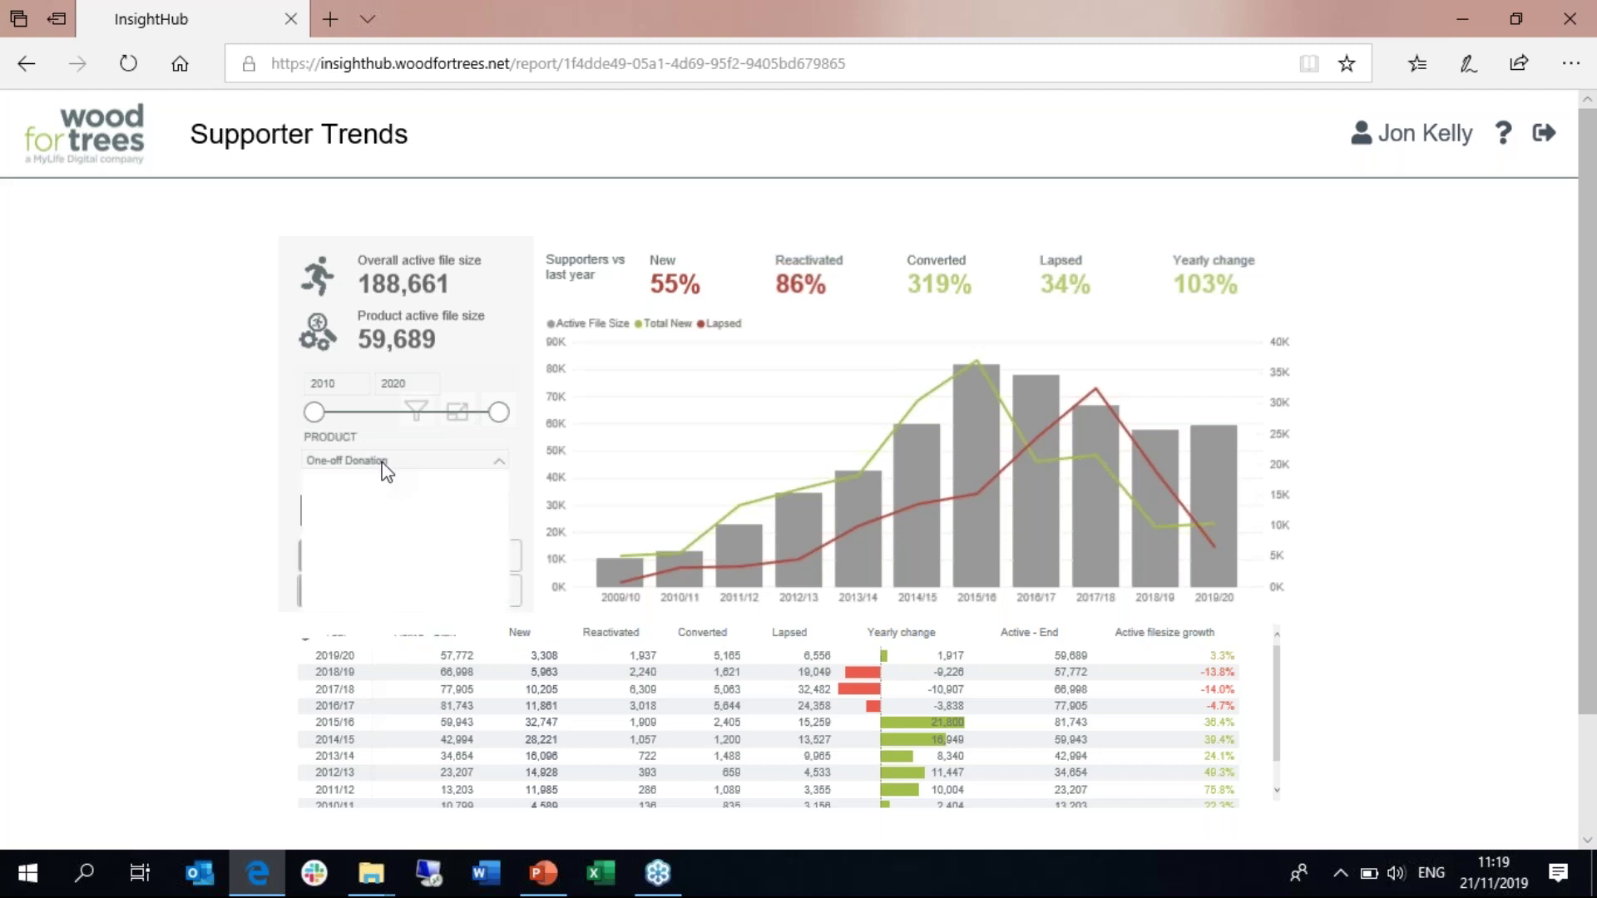
click(344, 524)
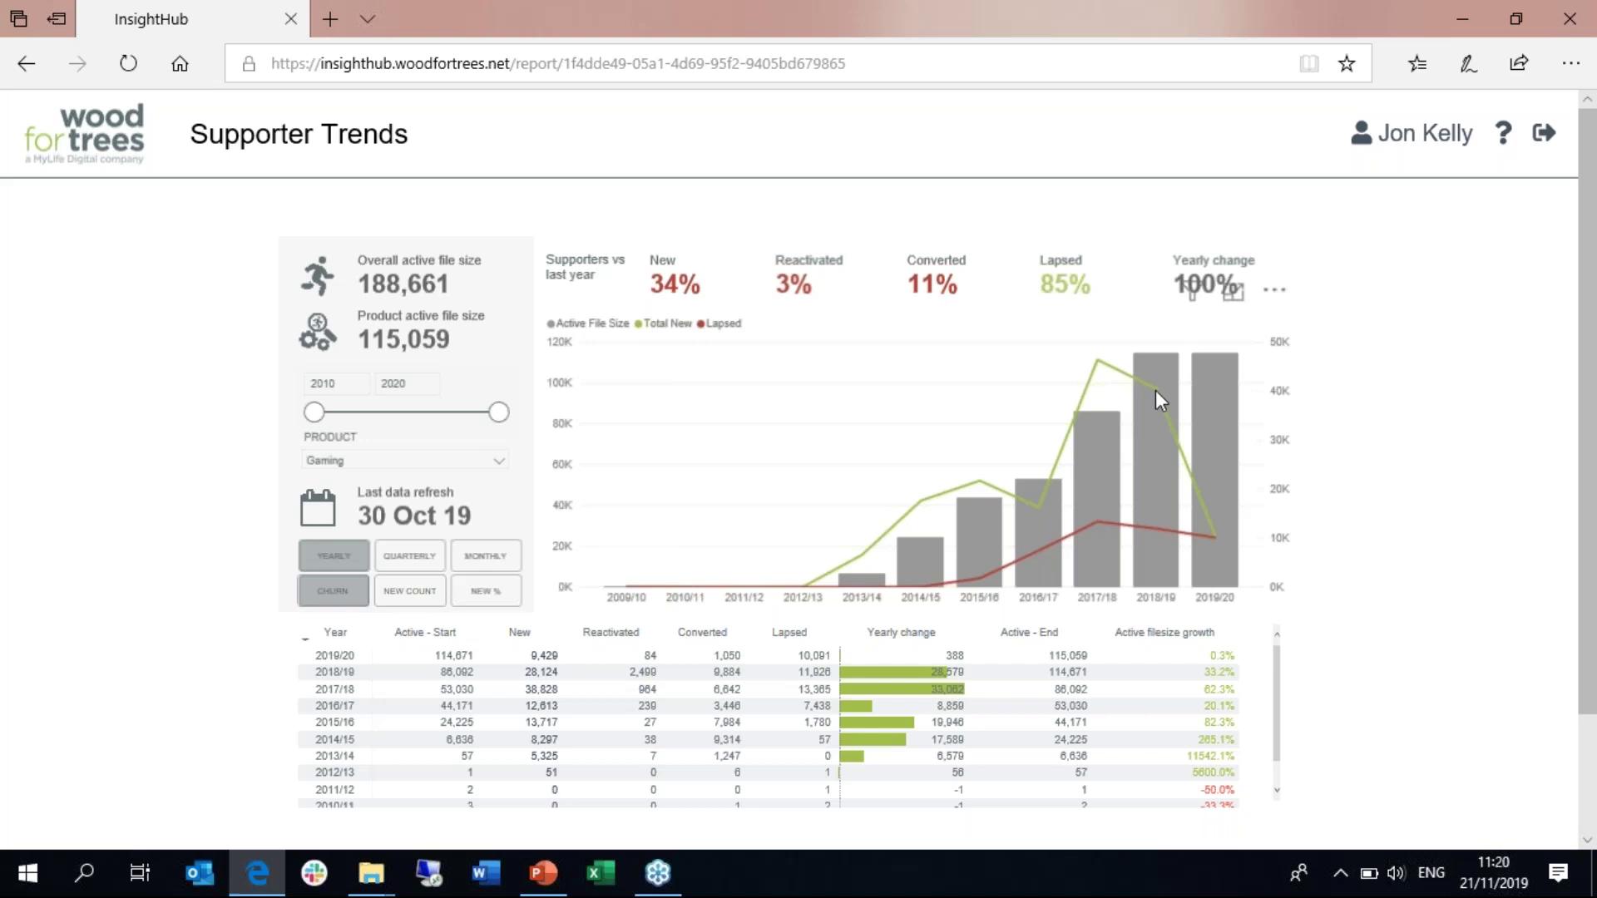
mouse_move(1154, 390)
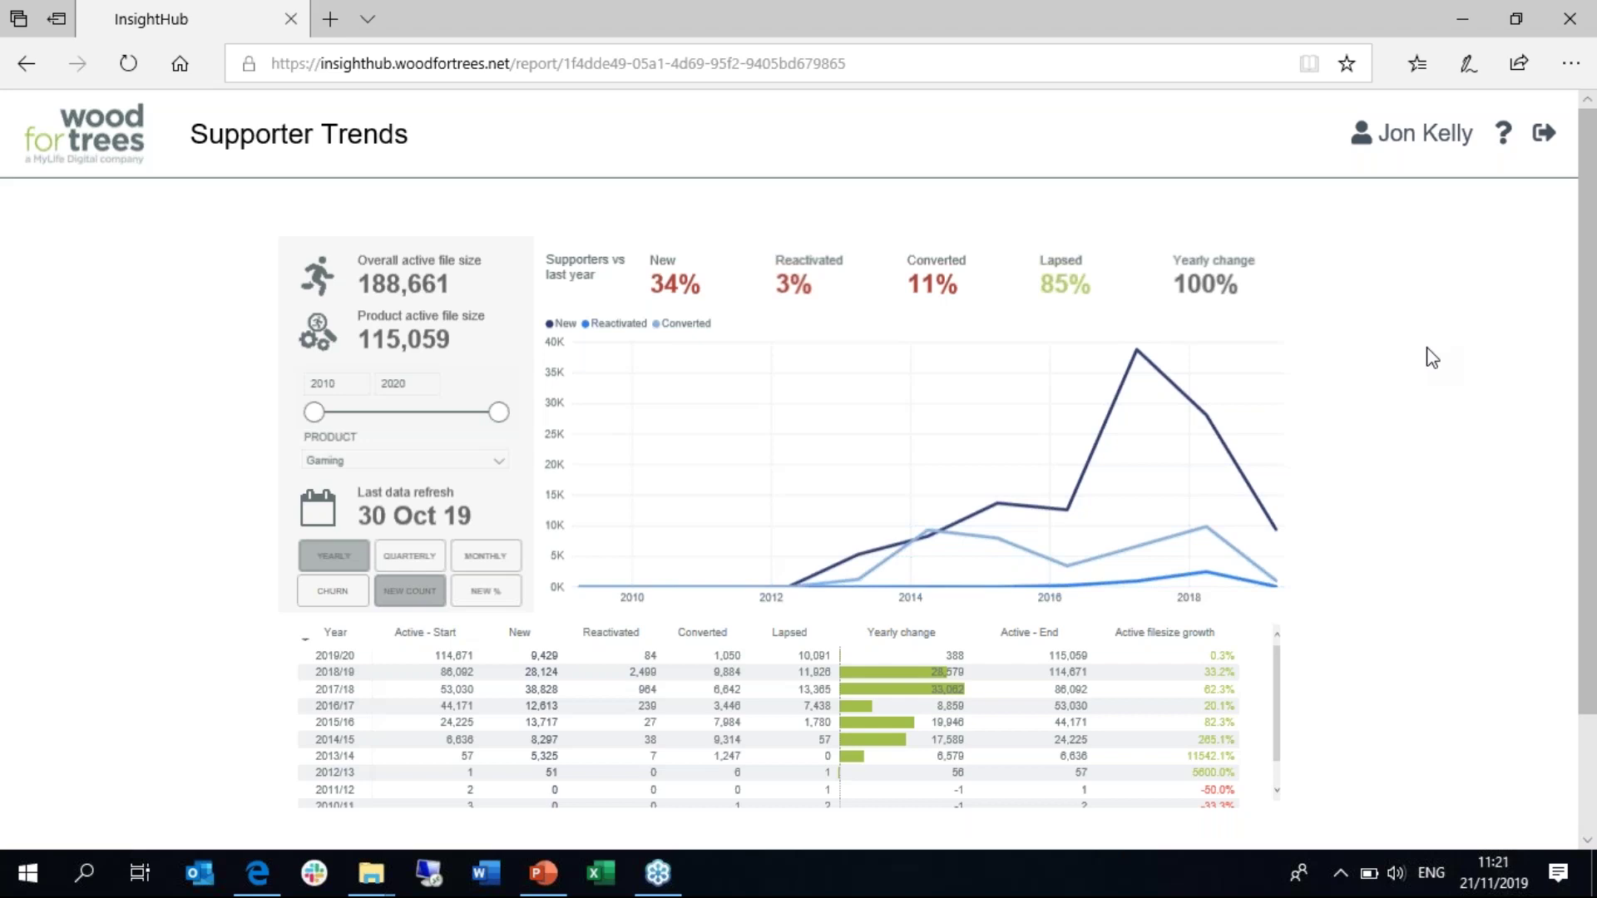
Step: Return to the InsightHub home page and look through the full list of available reports
click(98, 143)
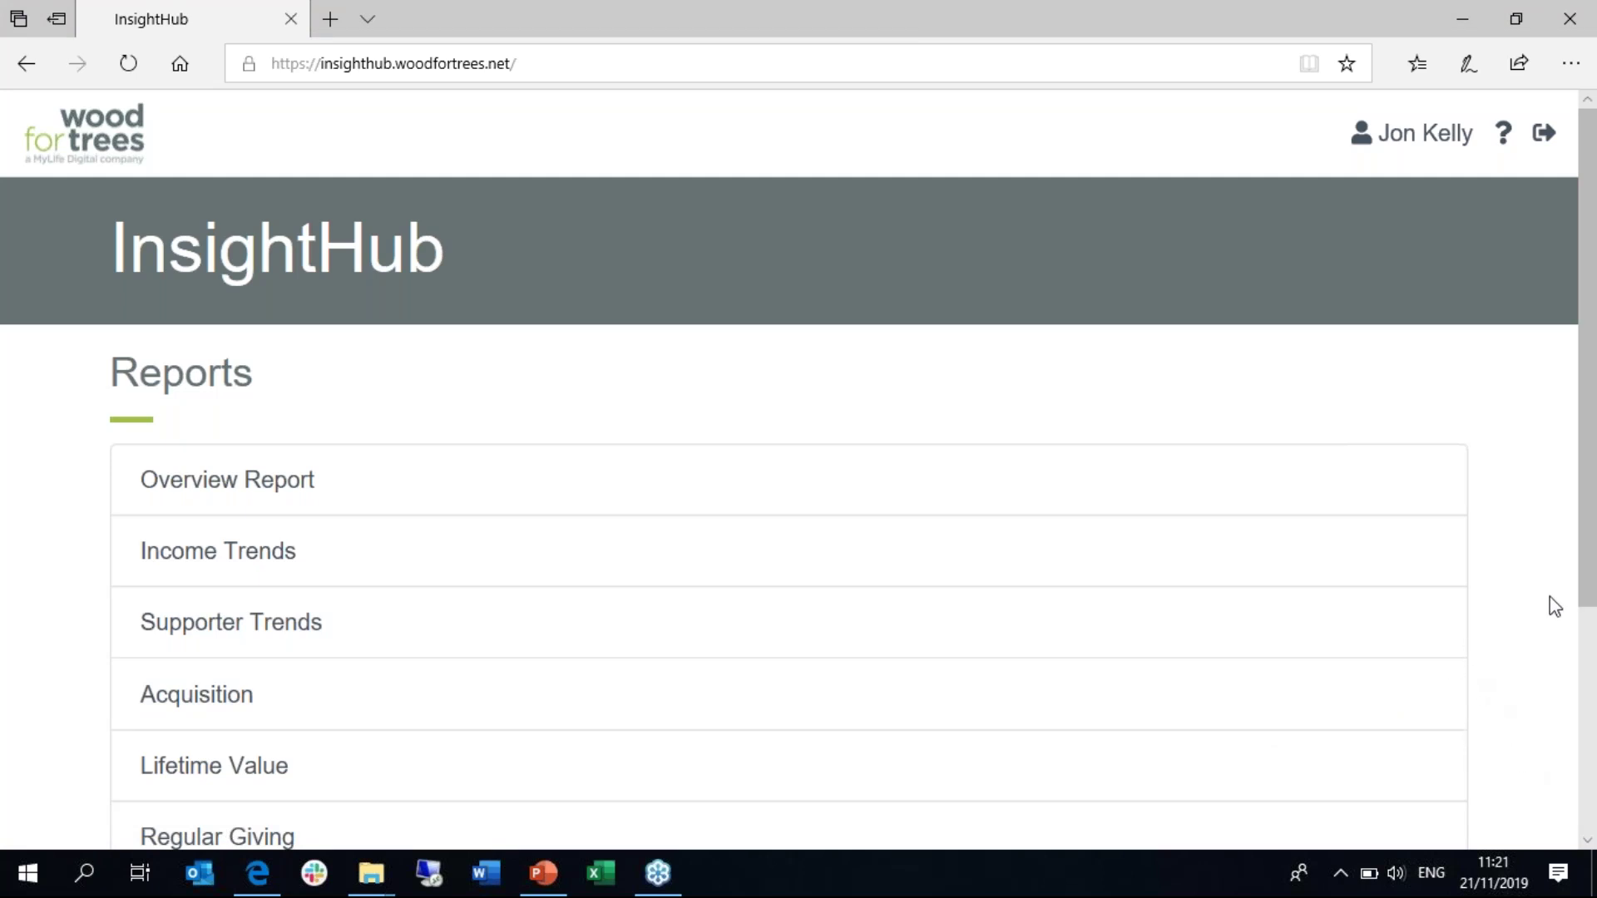
drag(1589, 582, 1590, 597)
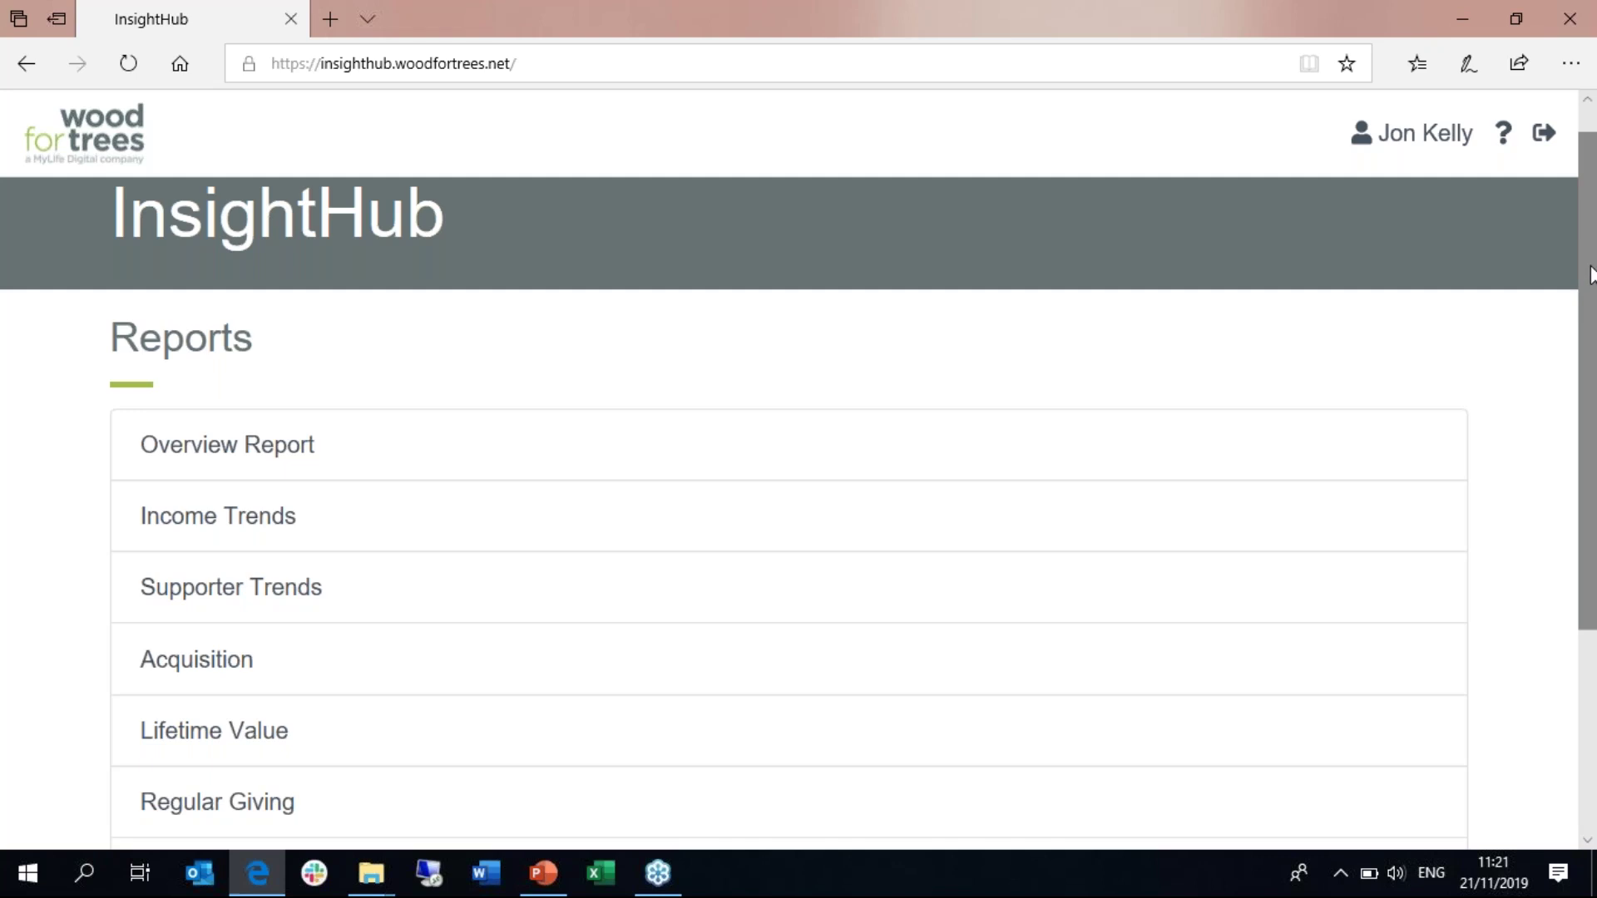
drag(1590, 275, 1594, 429)
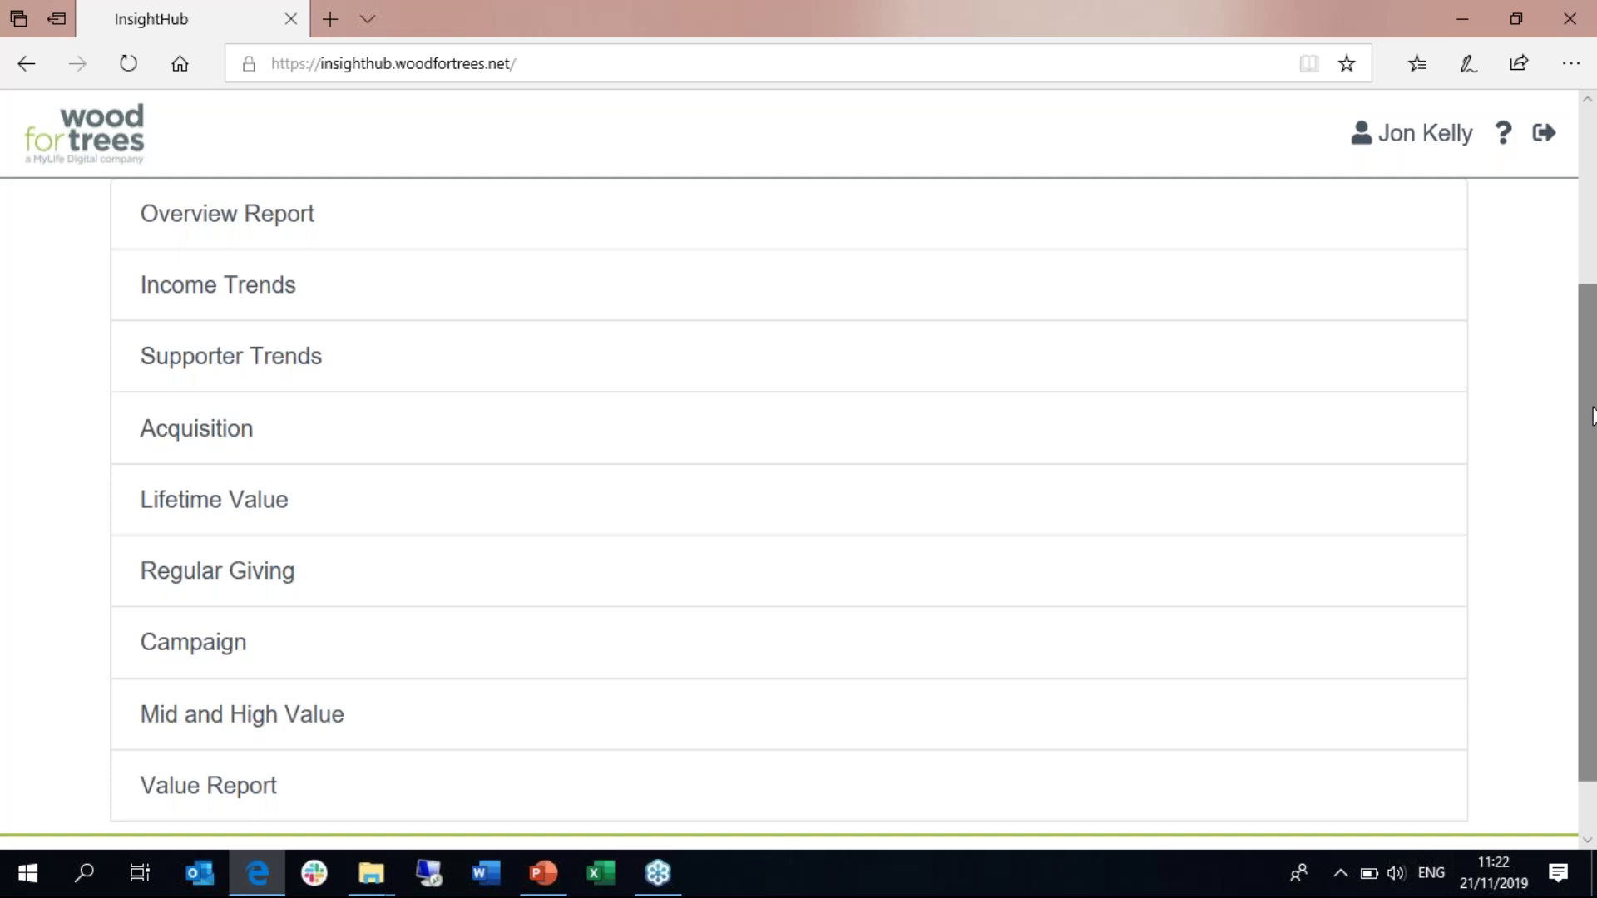
Step: View the data export options for the Income Trends monthly income chart without exporting, and return to the reports list
click(197, 291)
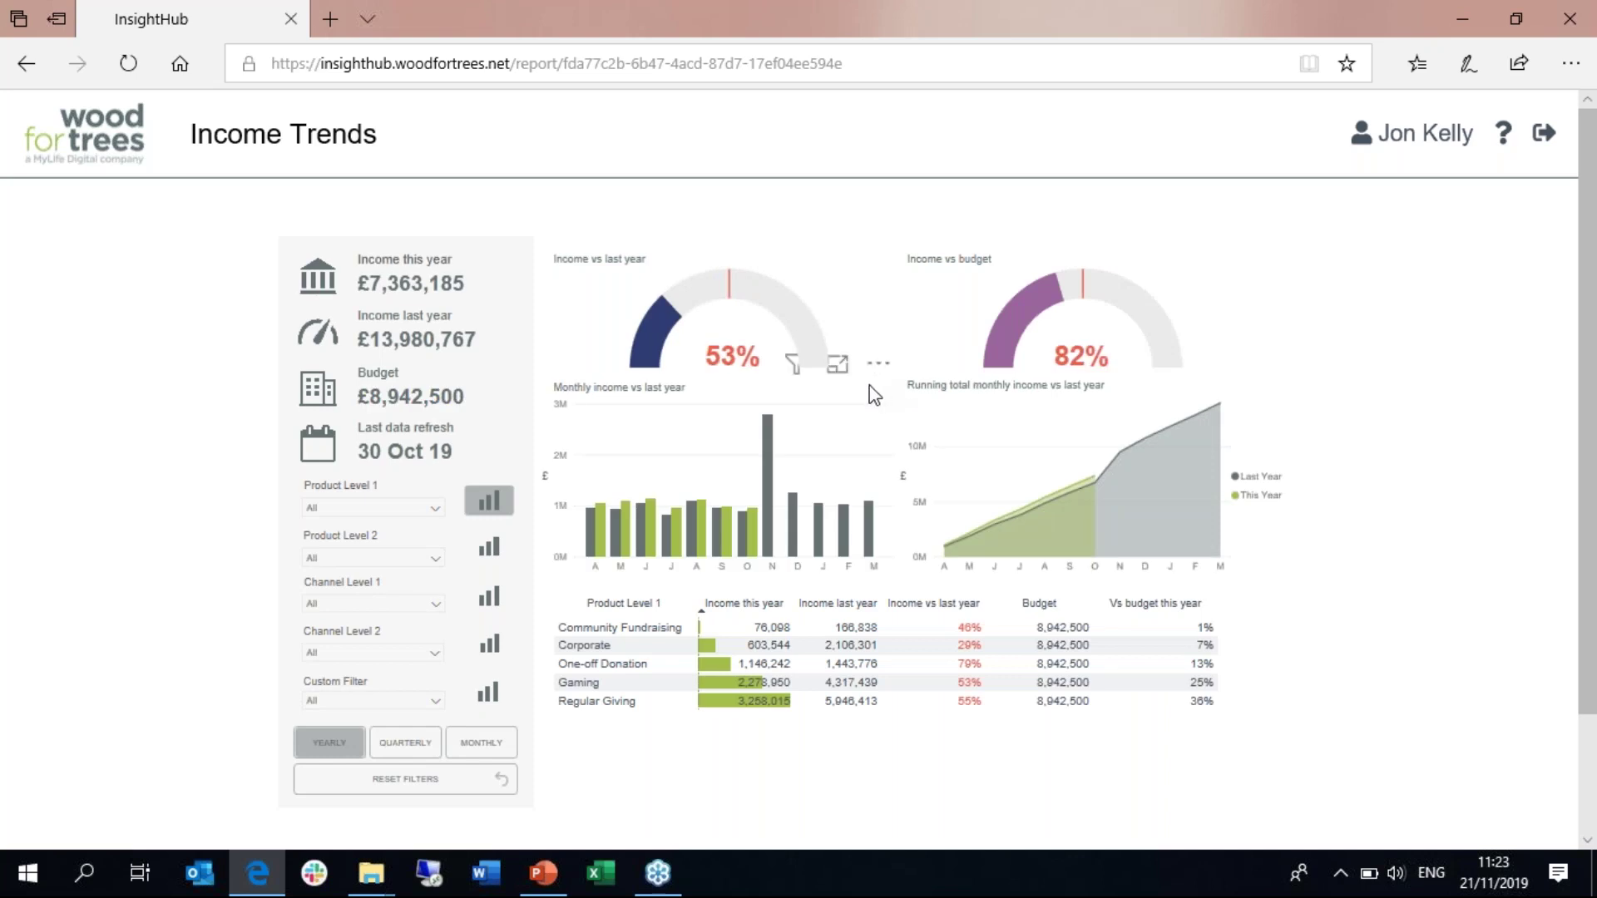
mouse_move(855, 391)
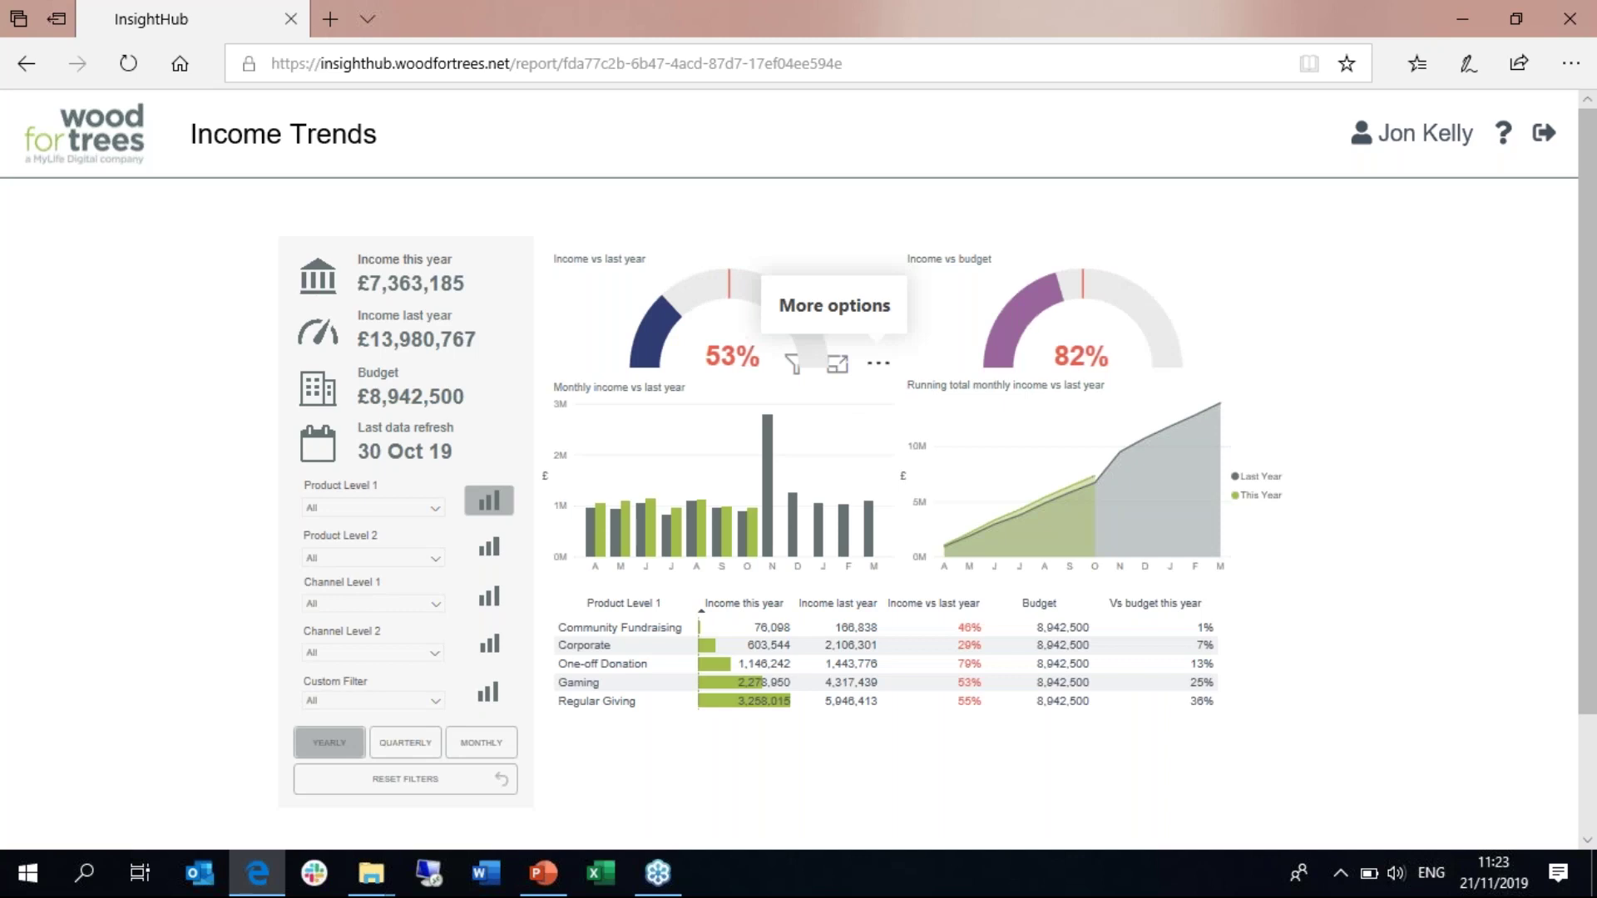
click(878, 362)
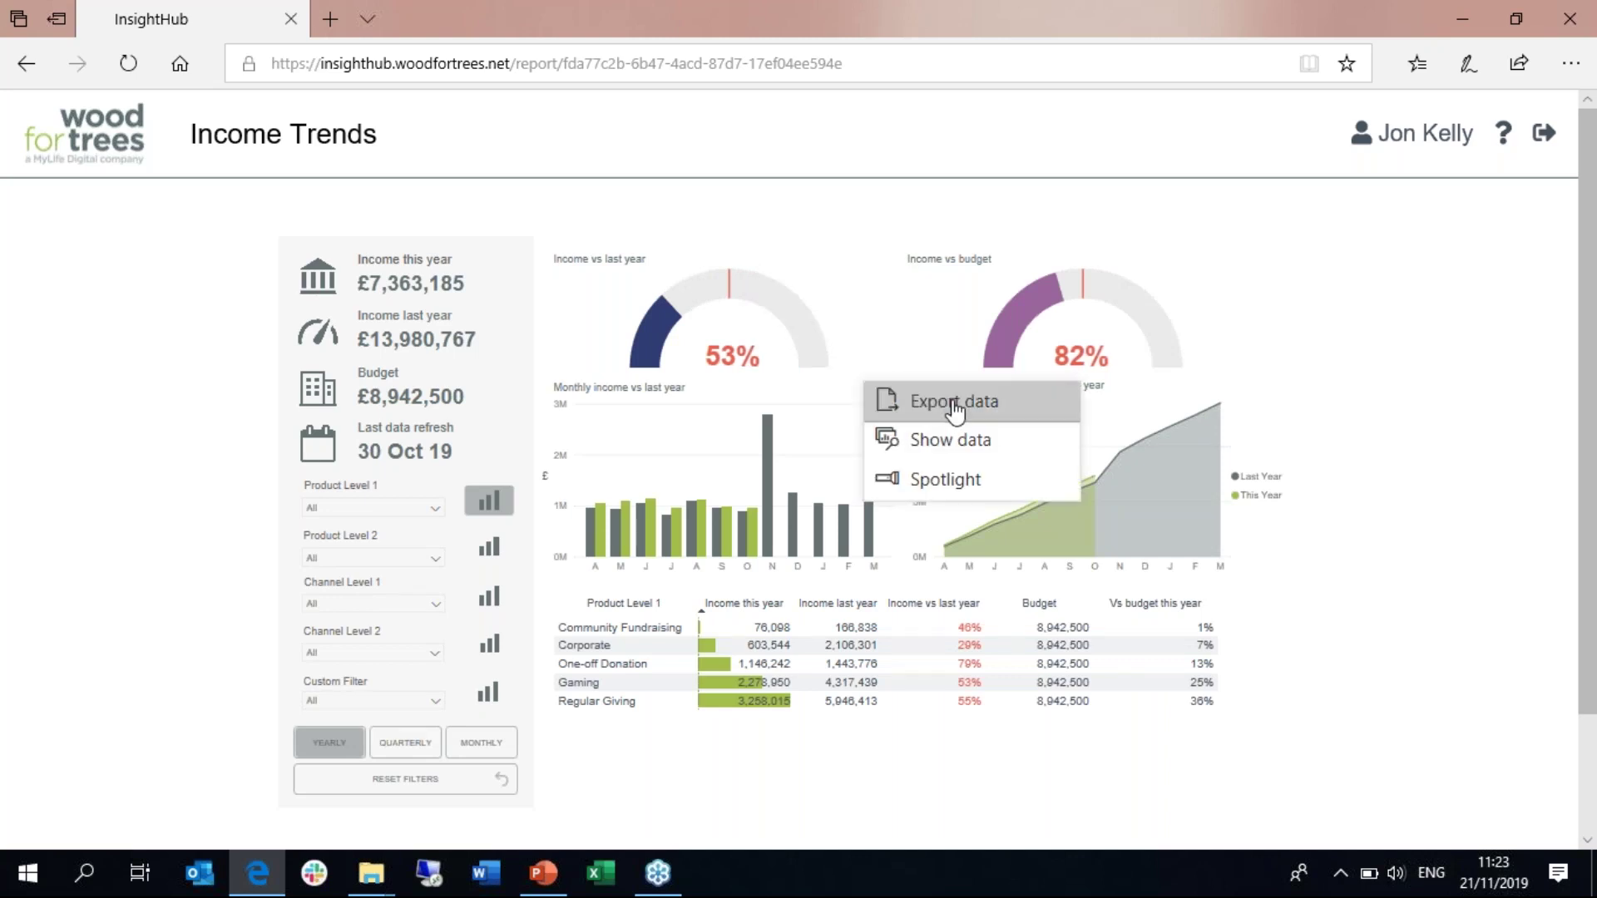
click(882, 402)
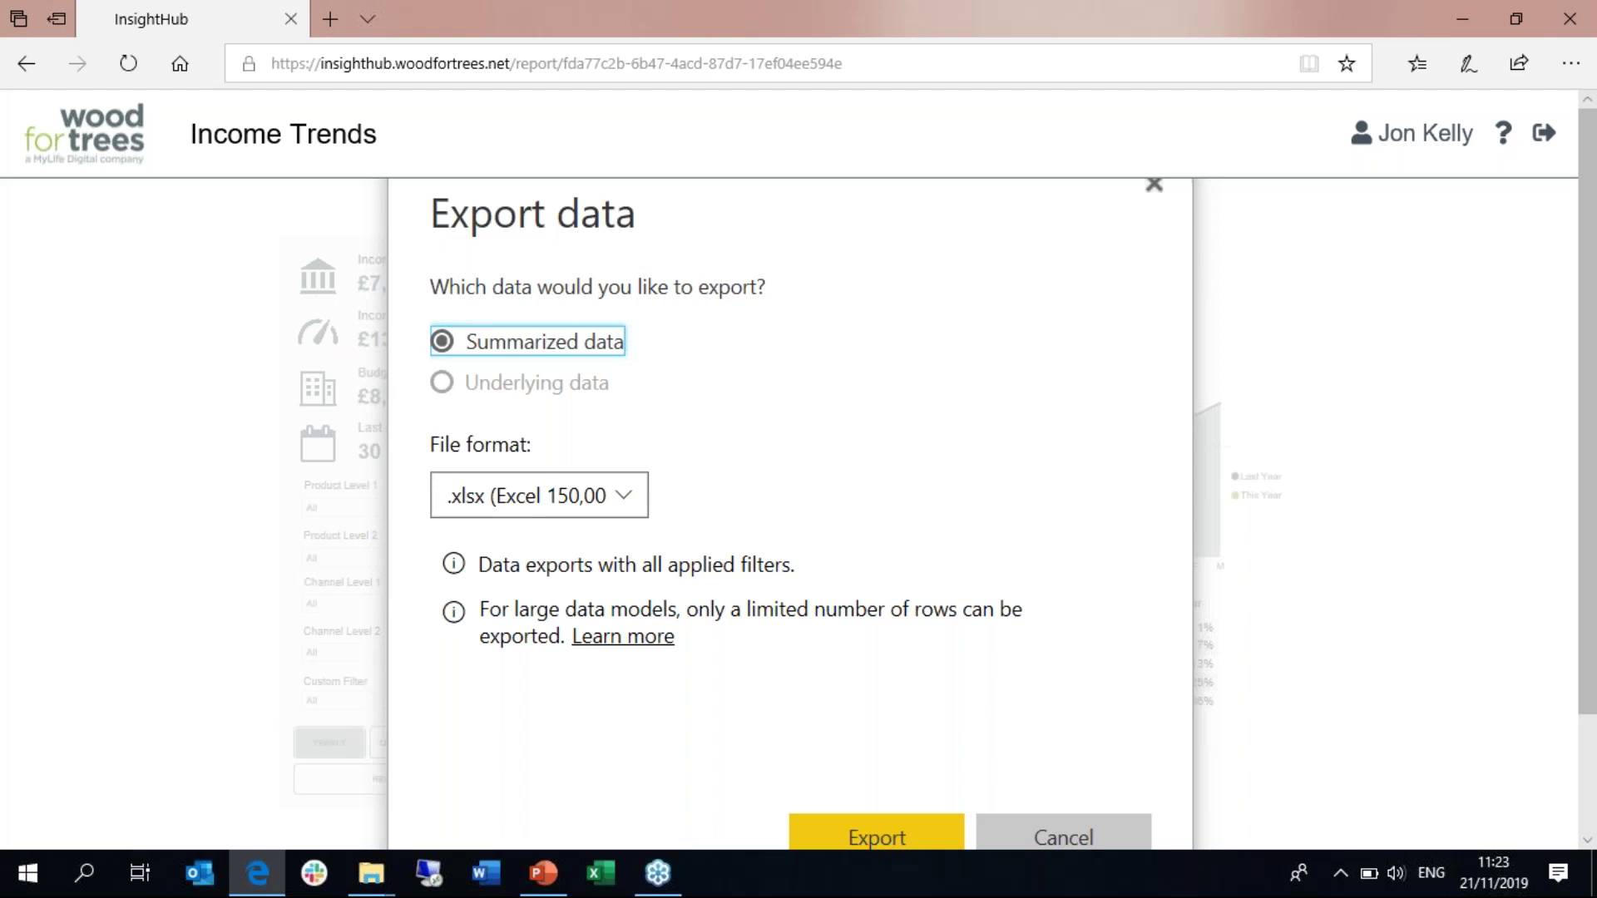
click(1156, 190)
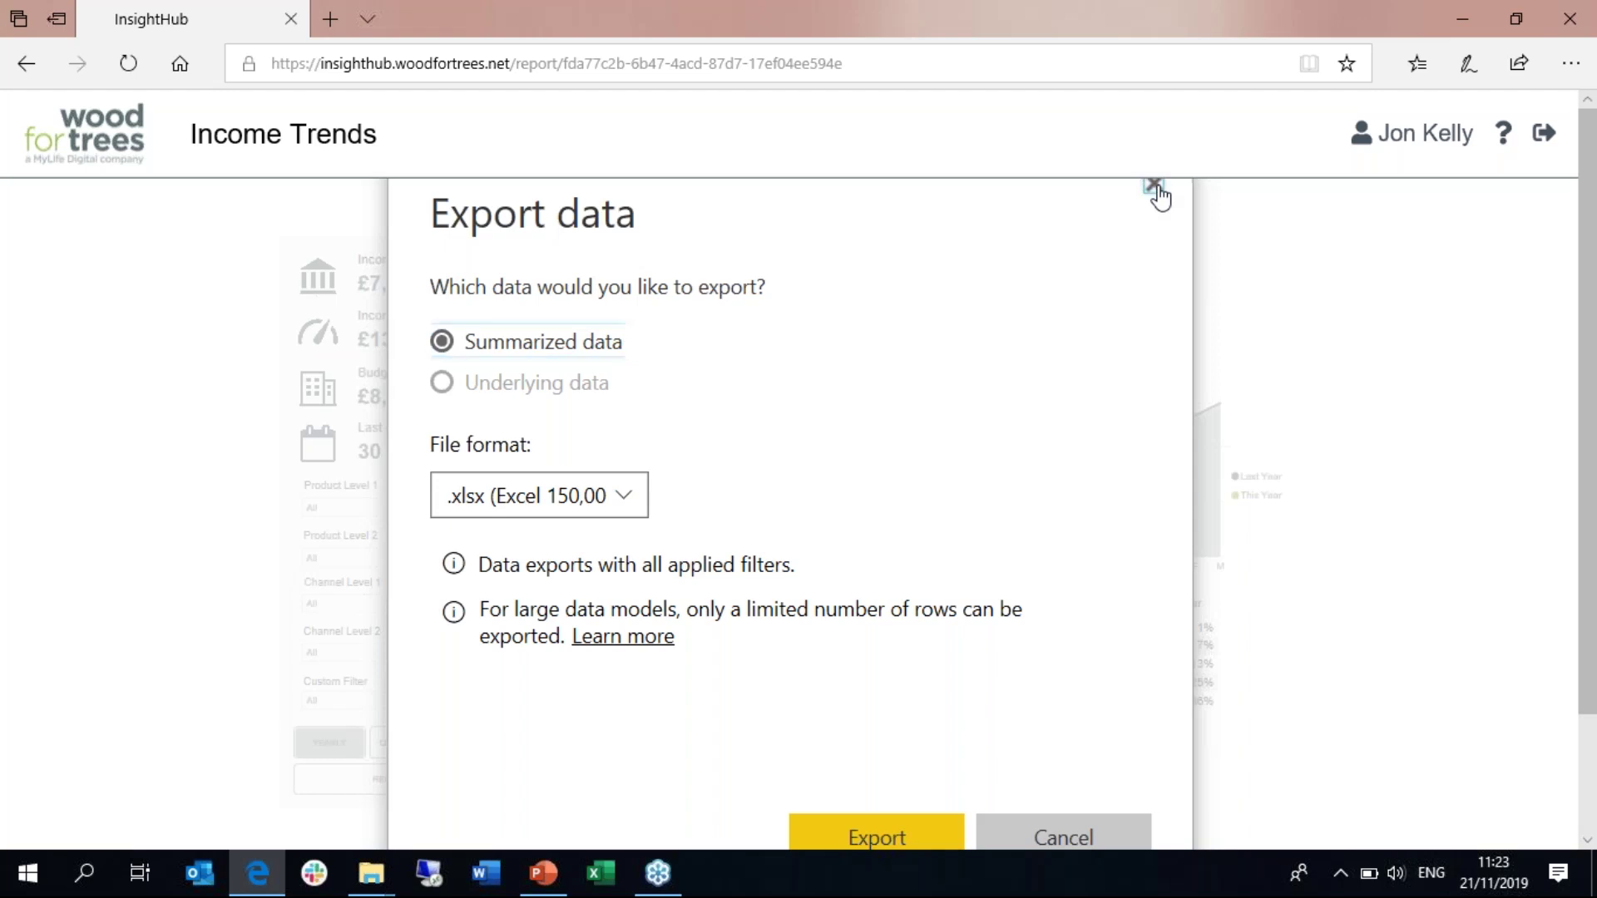
click(115, 148)
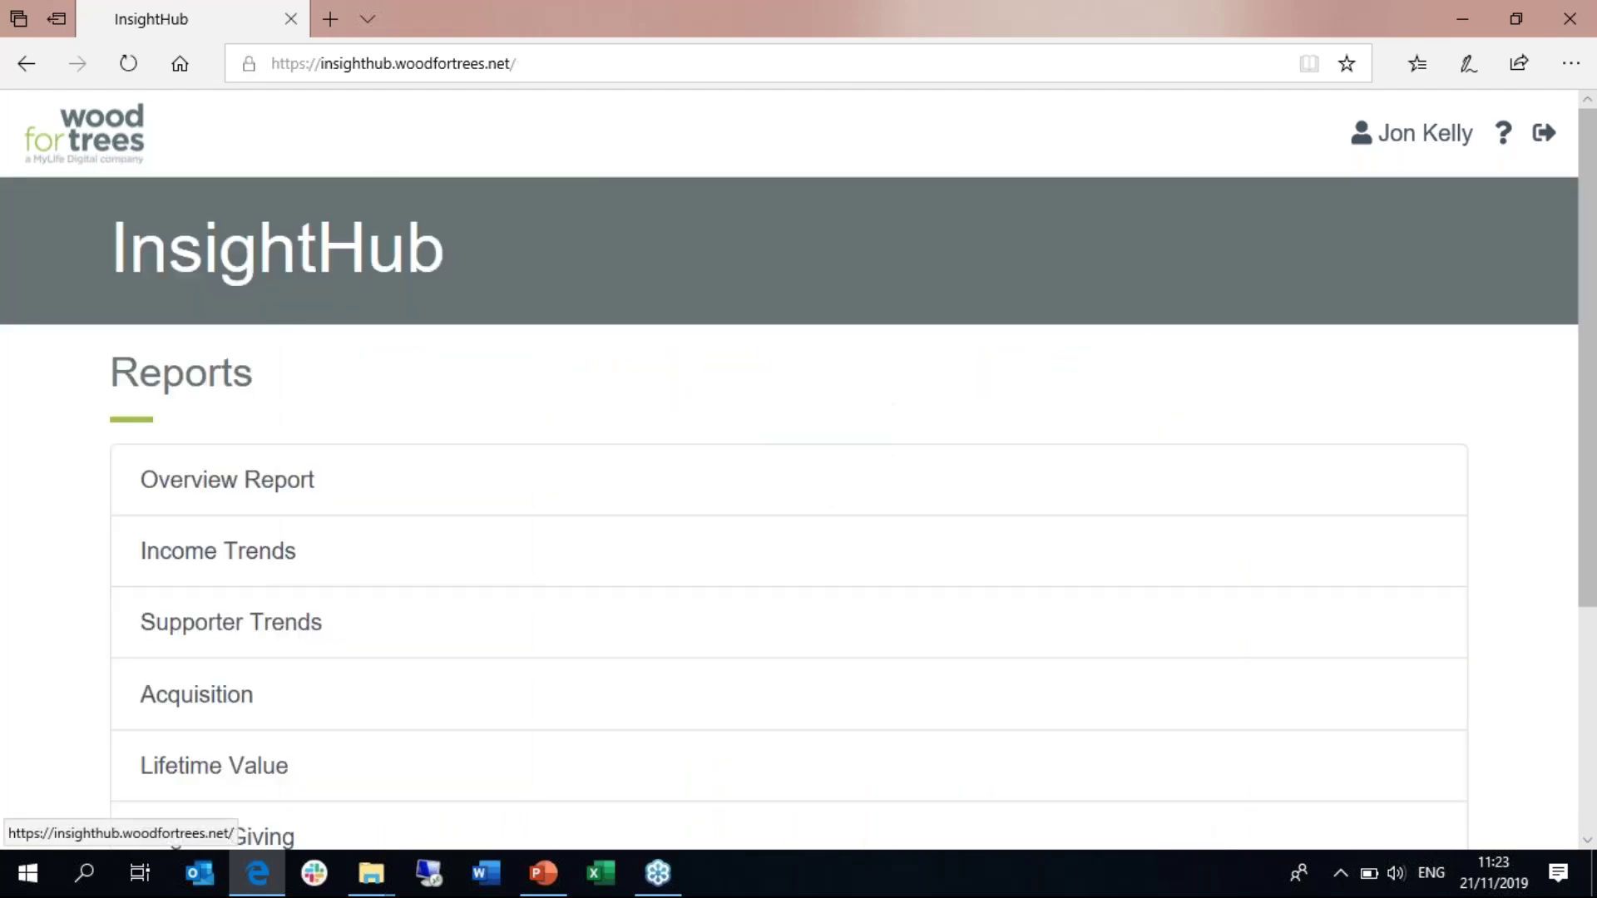